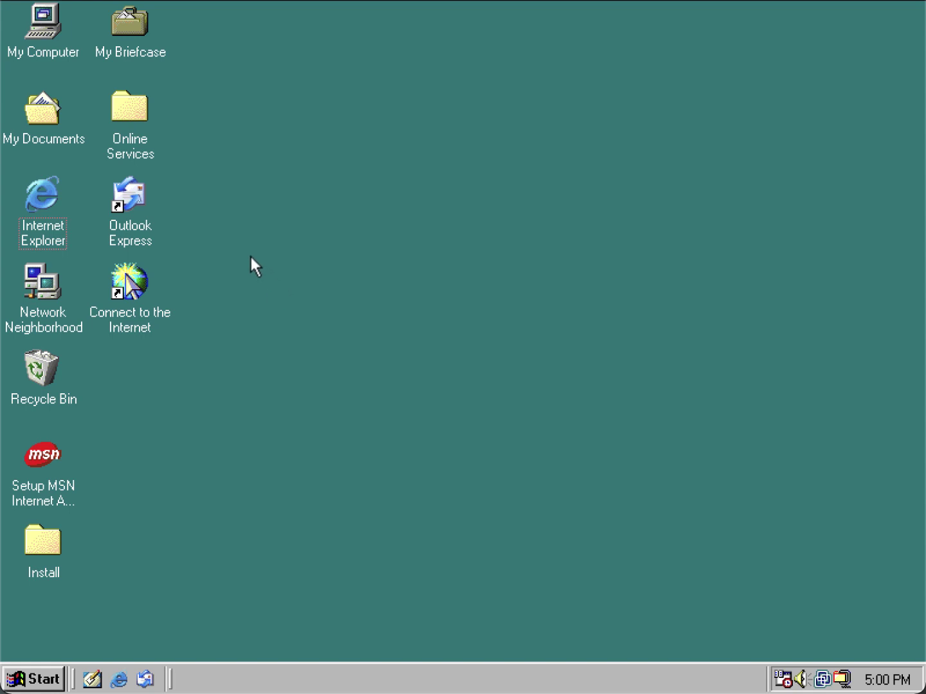
Step: Launch the web browser, check its version information, then close it
{"action": "double_click", "coordinate": [49, 194]}
{"action": "left_click", "coordinate": [263, 38]}
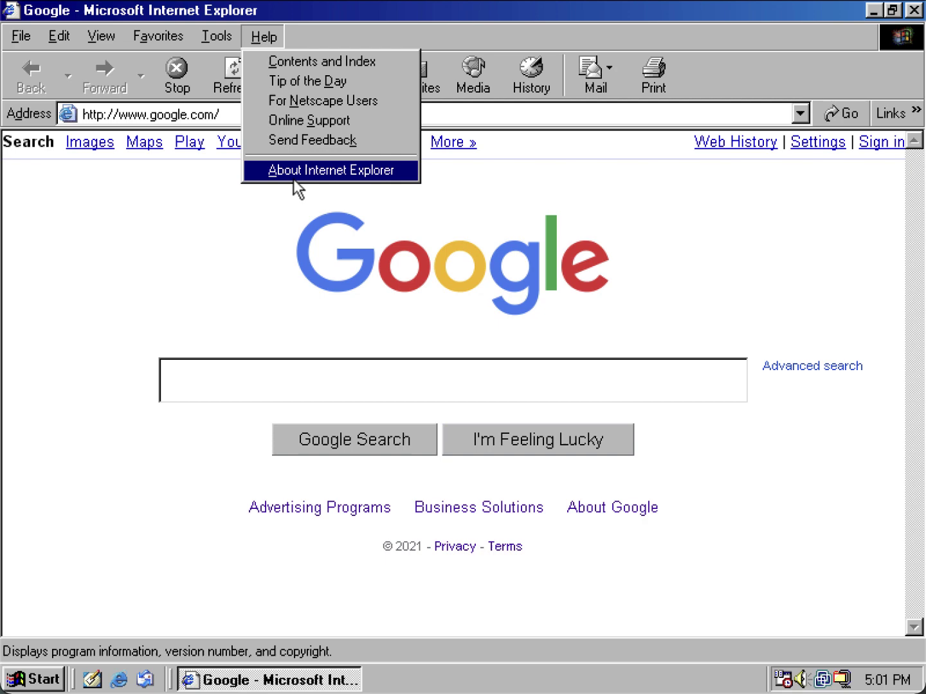
{"action": "left_click", "coordinate": [294, 172]}
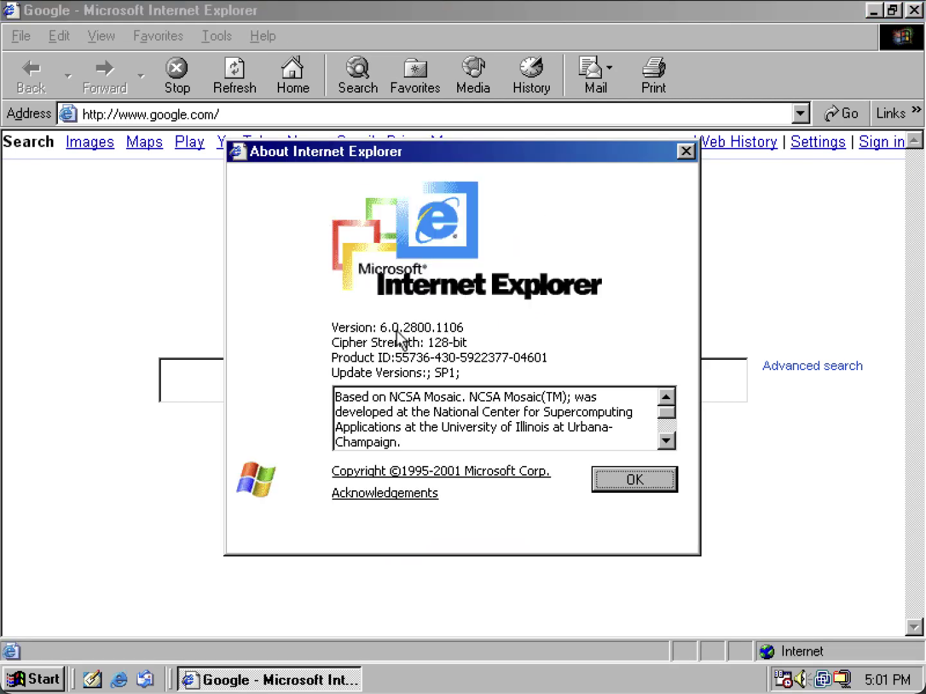
{"action": "left_click", "coordinate": [601, 485]}
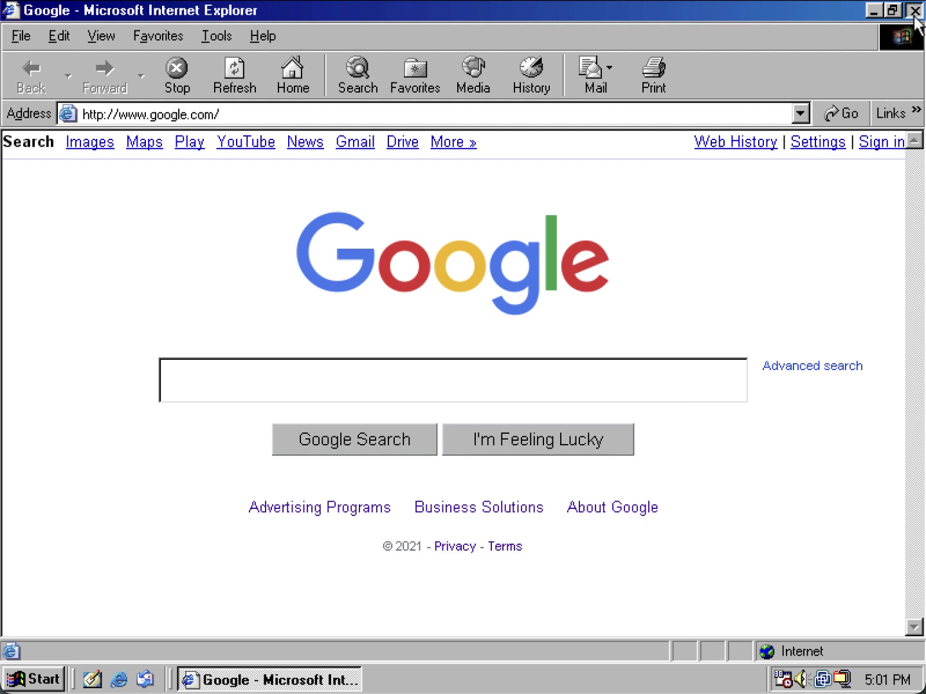
{"action": "left_click", "coordinate": [914, 10]}
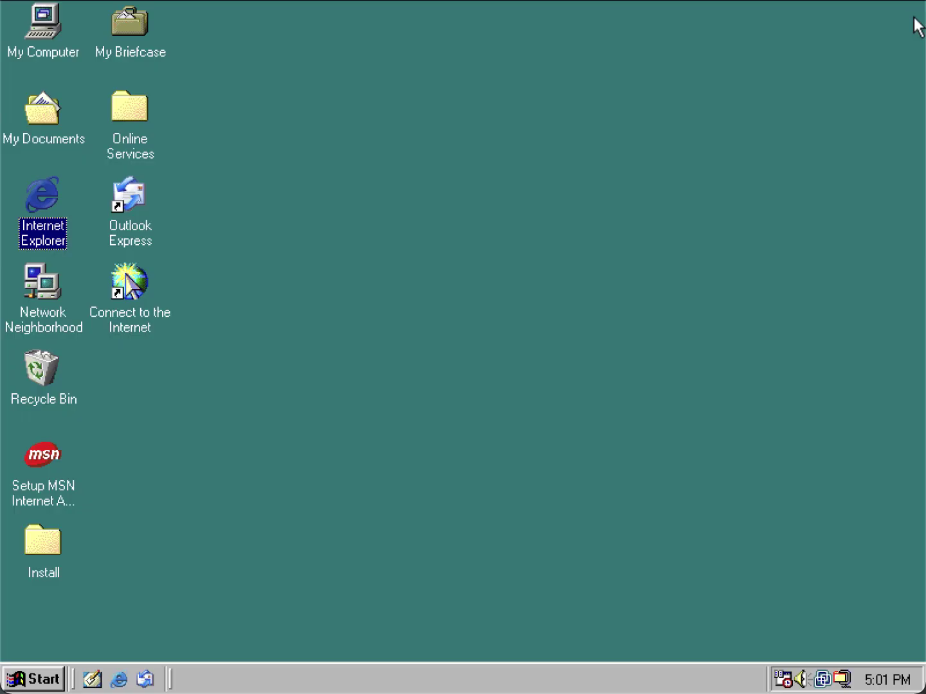
{"action": "left_click", "coordinate": [605, 178]}
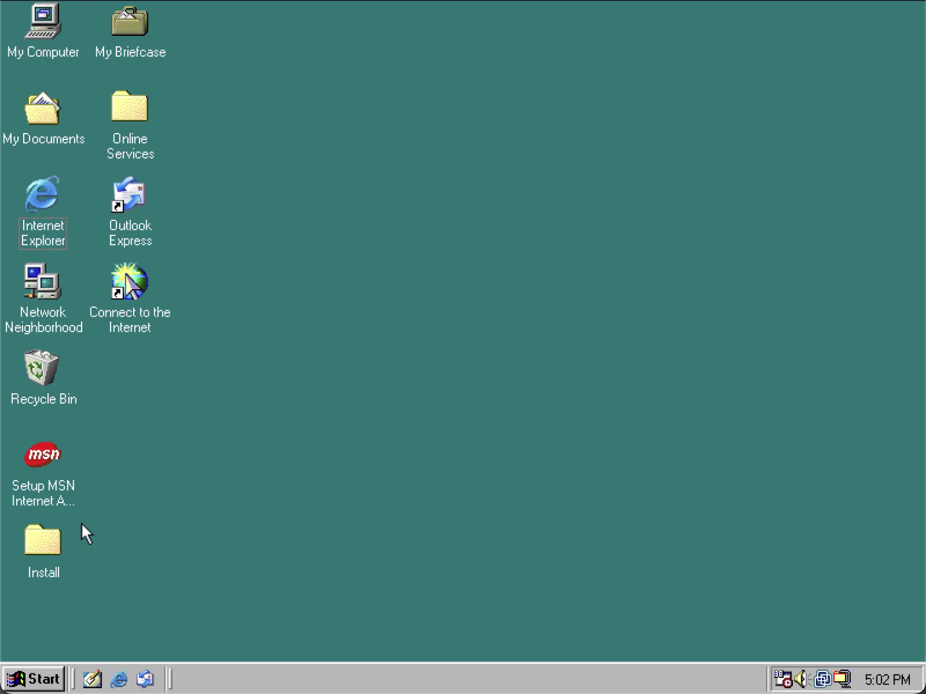
Step: Delete the IE6 SP1 Full folder inside the Install folder and confirm the removal
{"action": "double_click", "coordinate": [53, 536]}
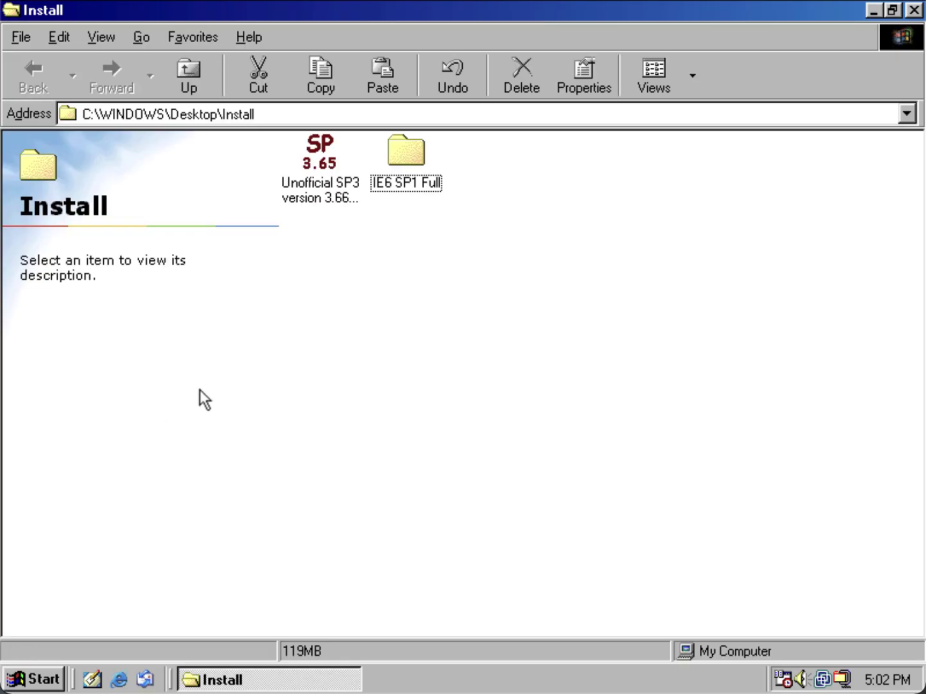
{"action": "left_click", "coordinate": [407, 152]}
{"action": "right_click", "coordinate": [412, 150]}
{"action": "left_click", "coordinate": [448, 351]}
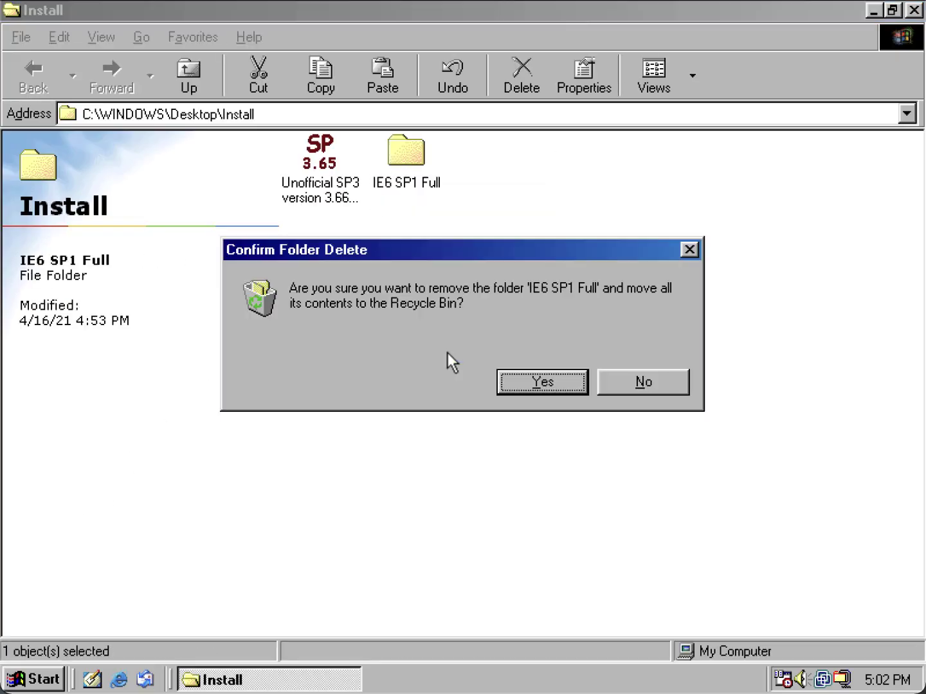
{"action": "left_click", "coordinate": [537, 382]}
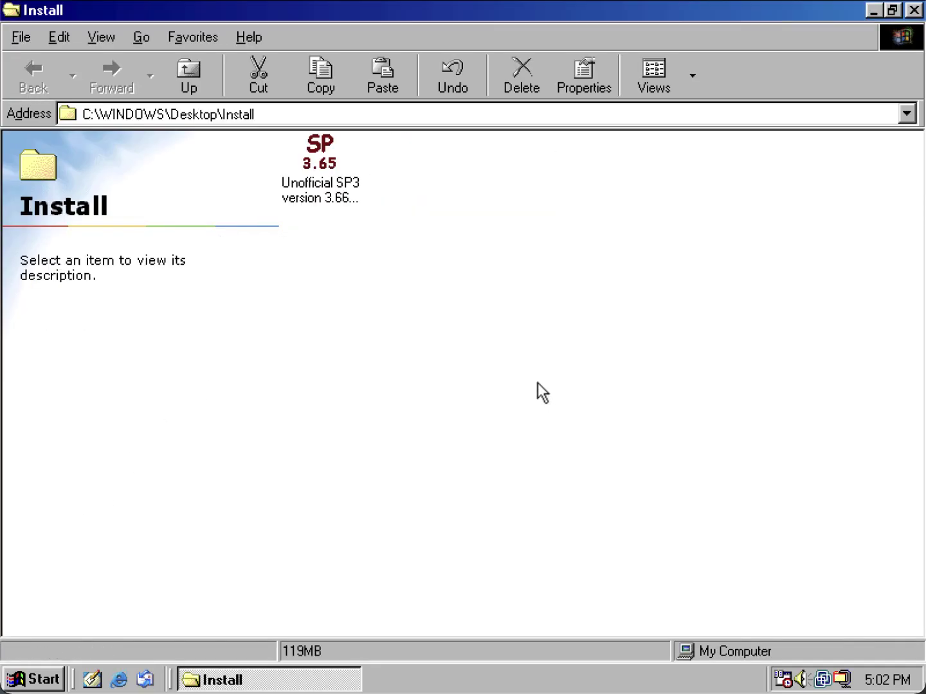
Step: Run the Unofficial SP3 installer from Install and accept its license agreement
{"action": "double_click", "coordinate": [327, 152]}
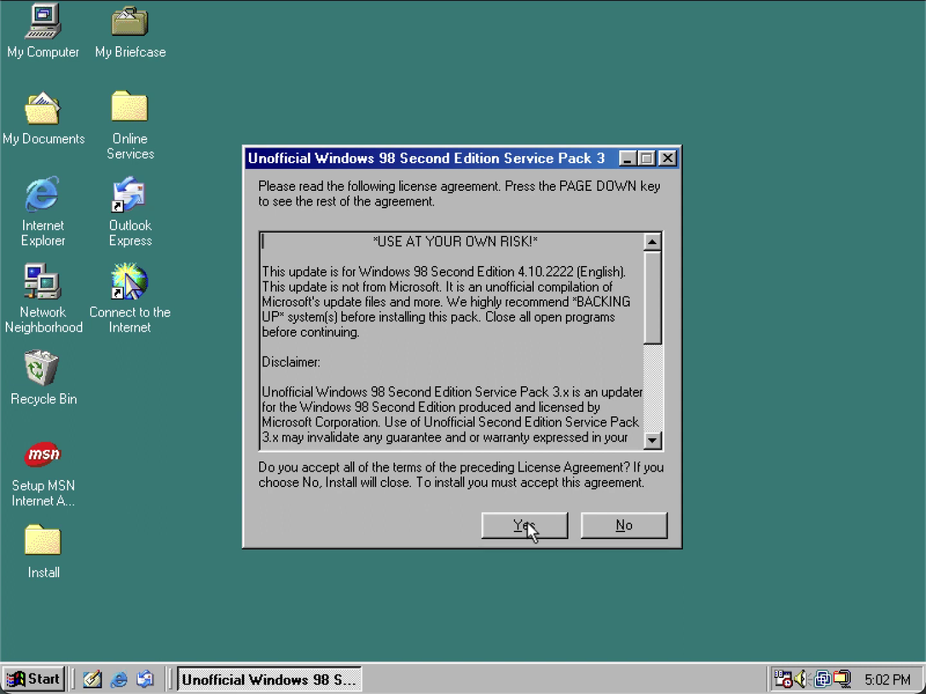
{"action": "left_click", "coordinate": [526, 523]}
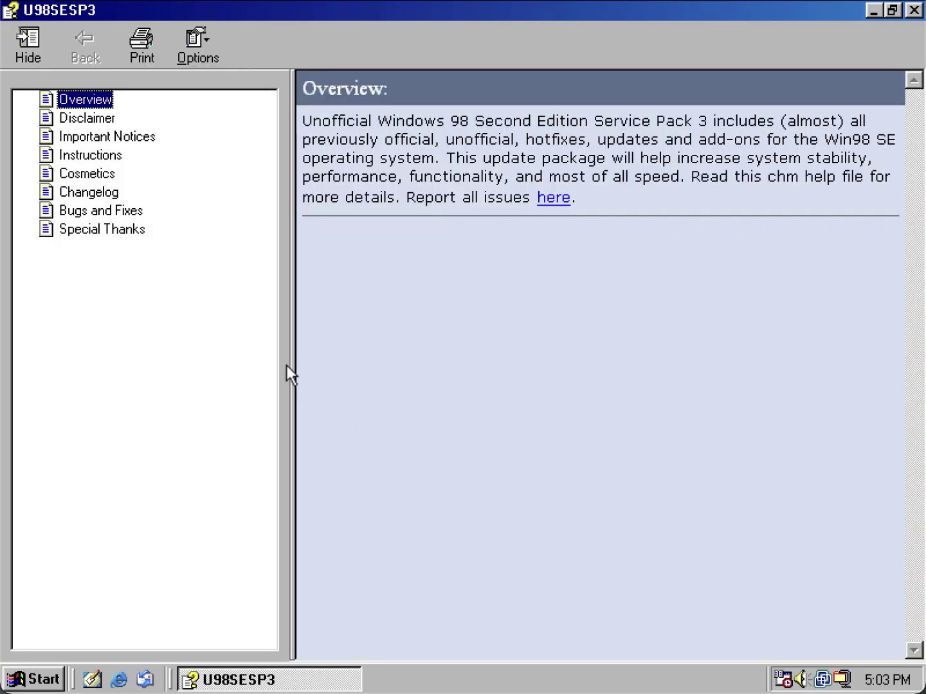
Step: Read through the Cosmetics topic's installer, logo, icon and background previews, then close the guide
{"action": "left_click", "coordinate": [90, 174]}
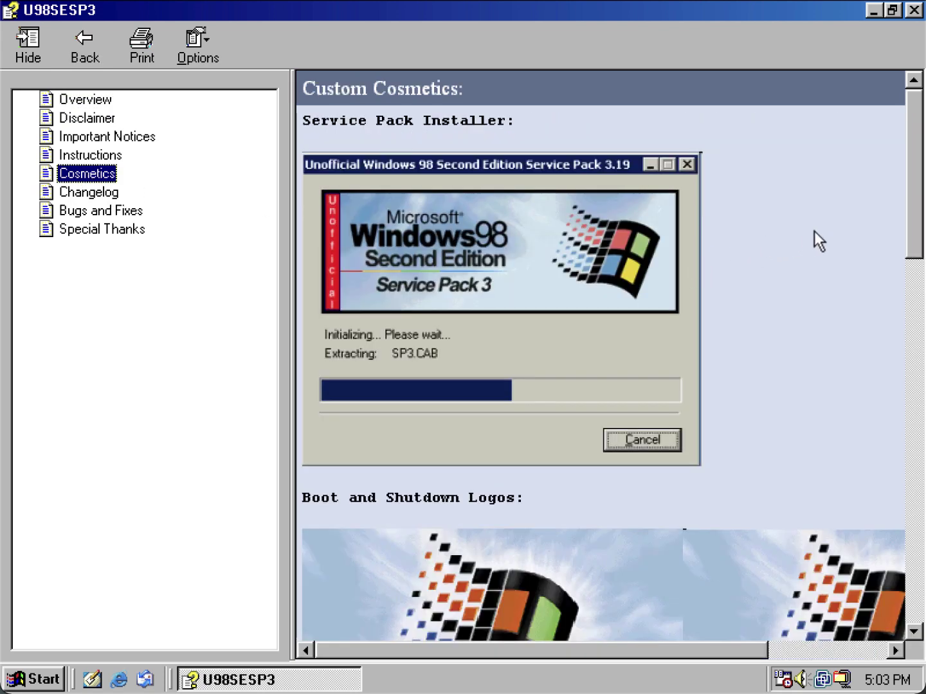
{"action": "left_click_drag", "start_coordinate": [912, 200], "coordinate": [917, 299]}
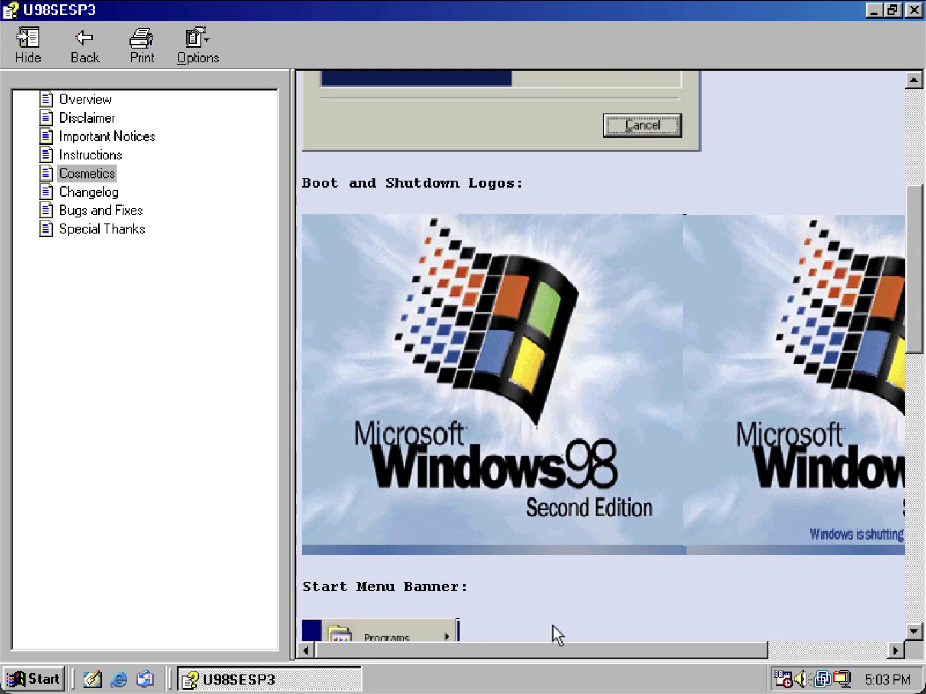
{"action": "left_click_drag", "start_coordinate": [562, 653], "coordinate": [495, 638]}
{"action": "left_click_drag", "start_coordinate": [911, 321], "coordinate": [923, 605]}
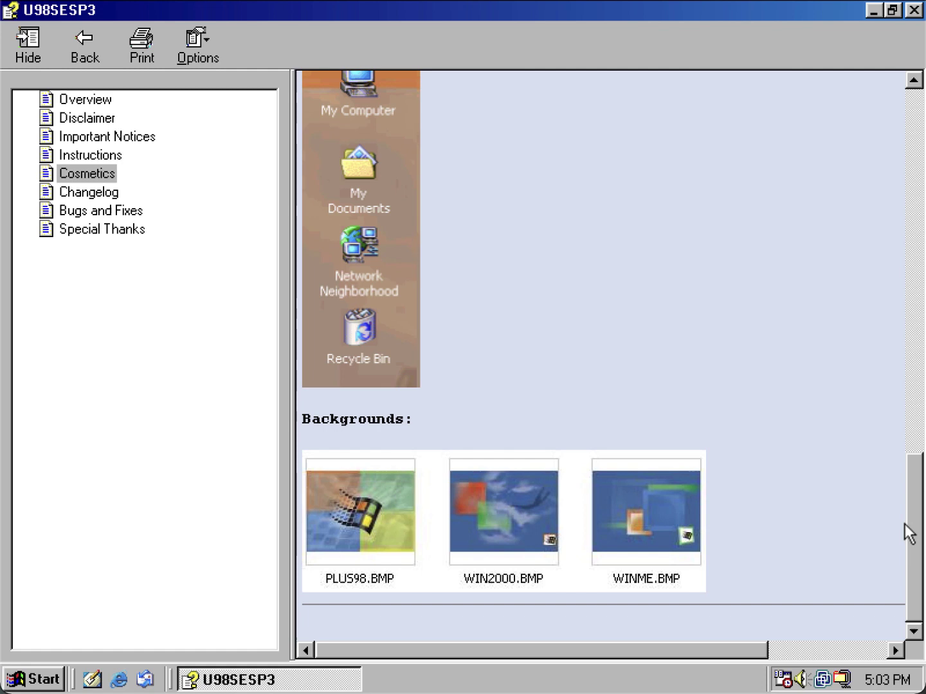
{"action": "left_click_drag", "start_coordinate": [904, 521], "coordinate": [893, 125]}
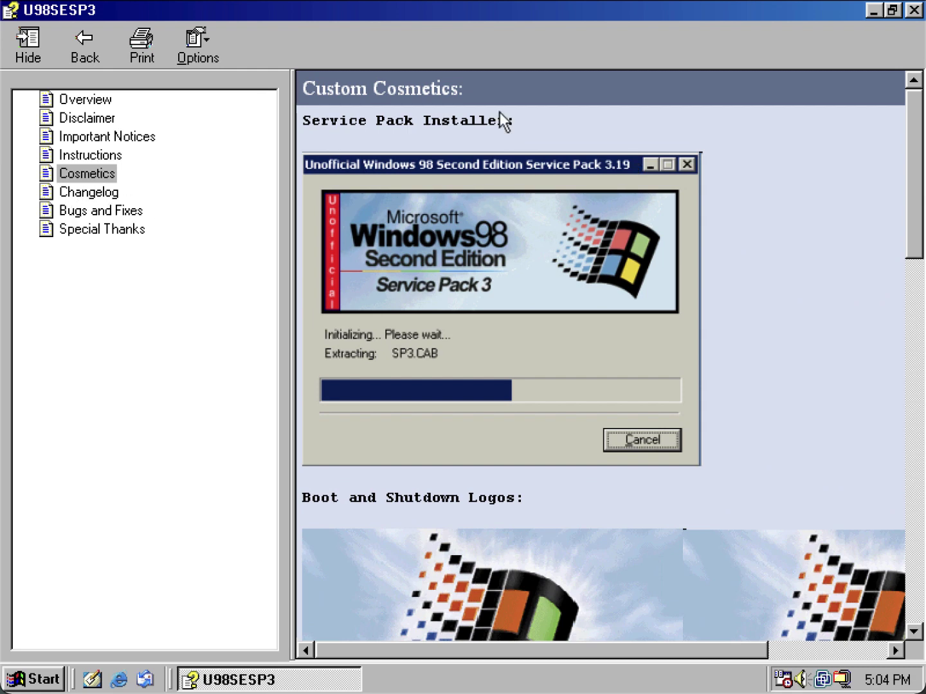
{"action": "left_click", "coordinate": [907, 17]}
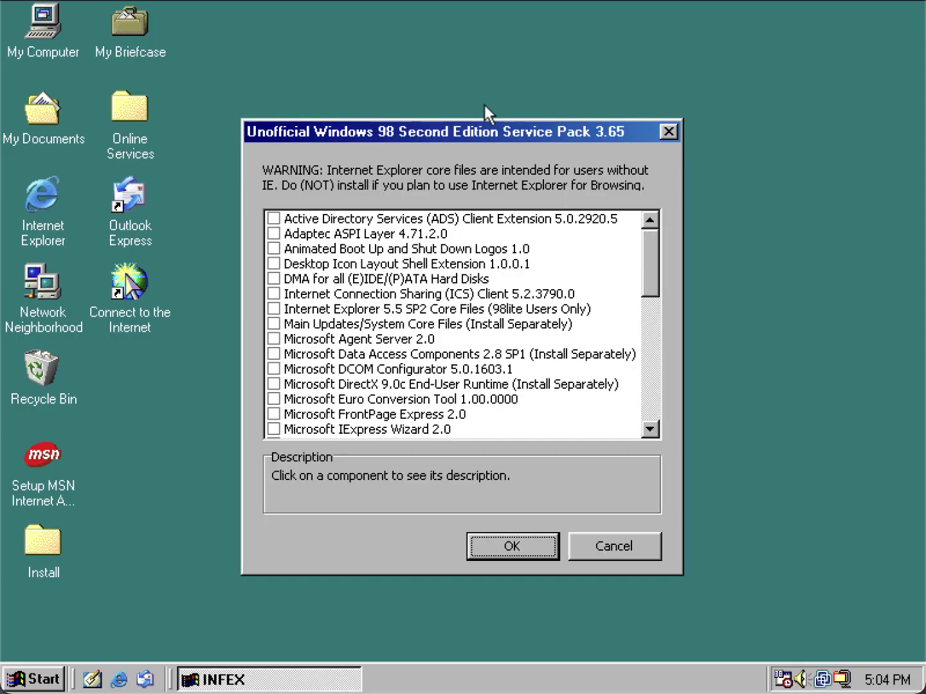
Step: Tick ADS, Adaptec ASPI, Desktop Icon Layout, DMA, ICS, Main Updates, Agent Server 2.0 and DCOM Configurator
{"action": "left_click", "coordinate": [274, 220]}
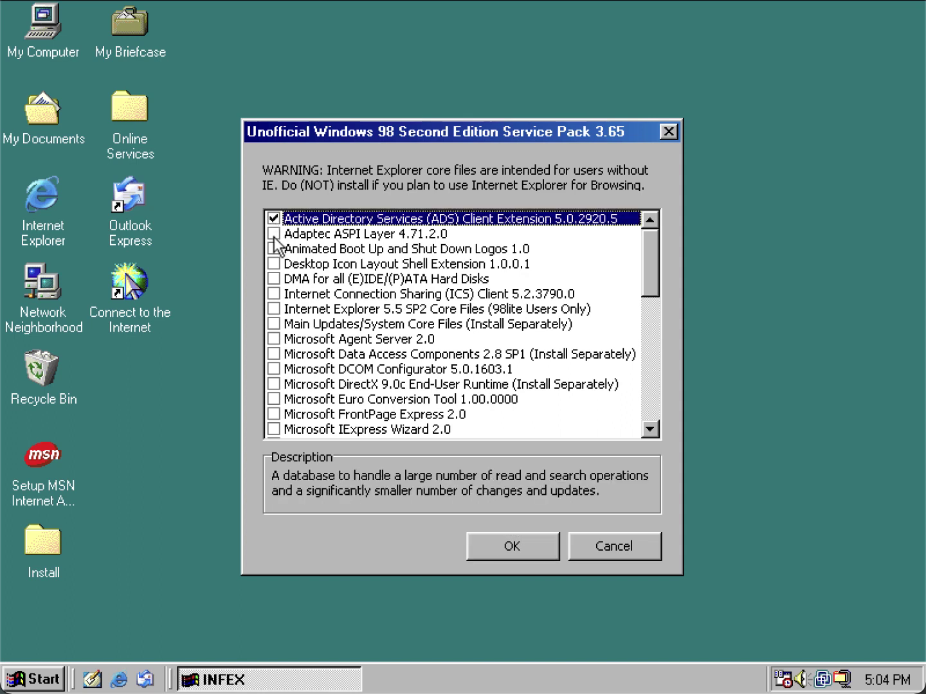
{"action": "left_click", "coordinate": [274, 235]}
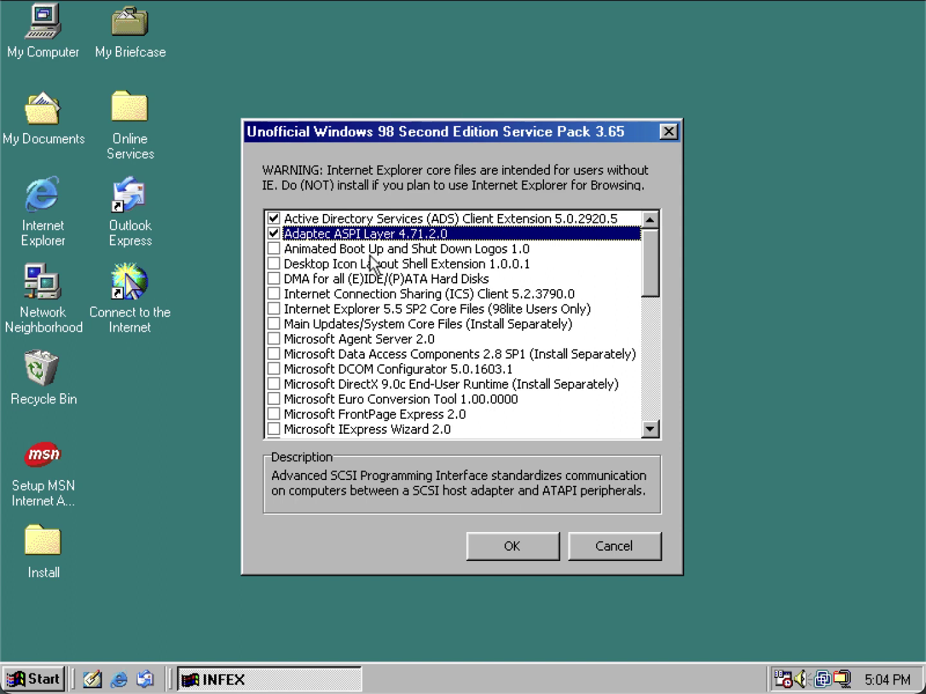
{"action": "left_click", "coordinate": [278, 267]}
{"action": "left_click", "coordinate": [276, 279]}
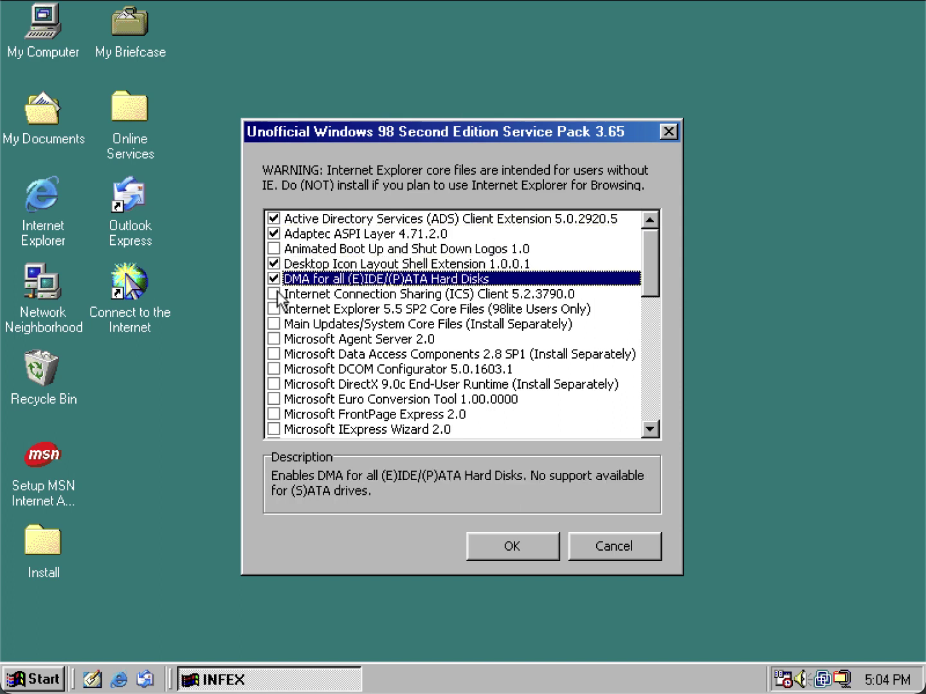
{"action": "left_click", "coordinate": [277, 293]}
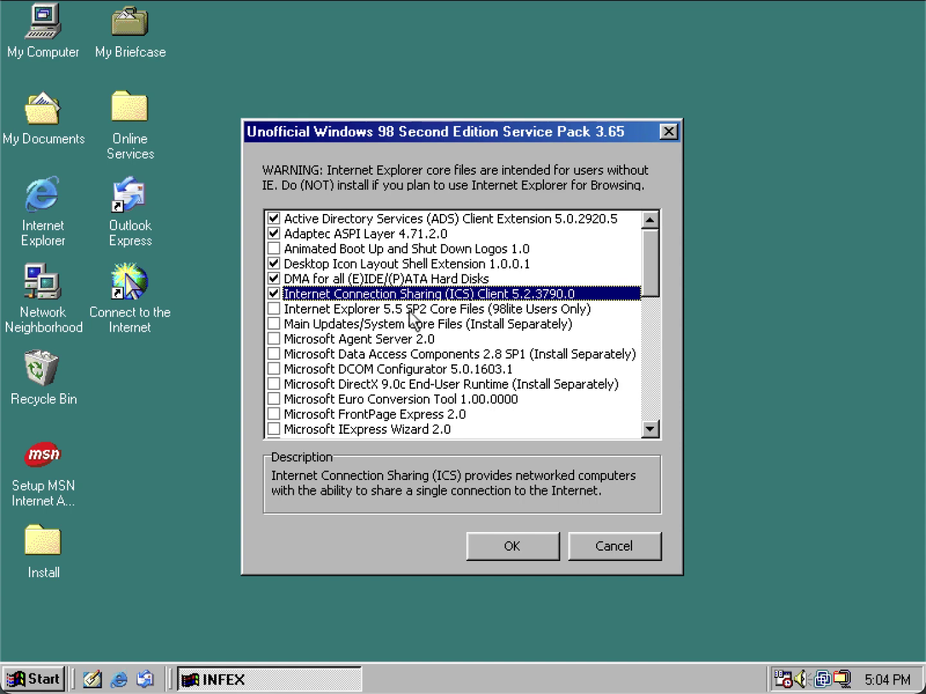
{"action": "left_click", "coordinate": [277, 324]}
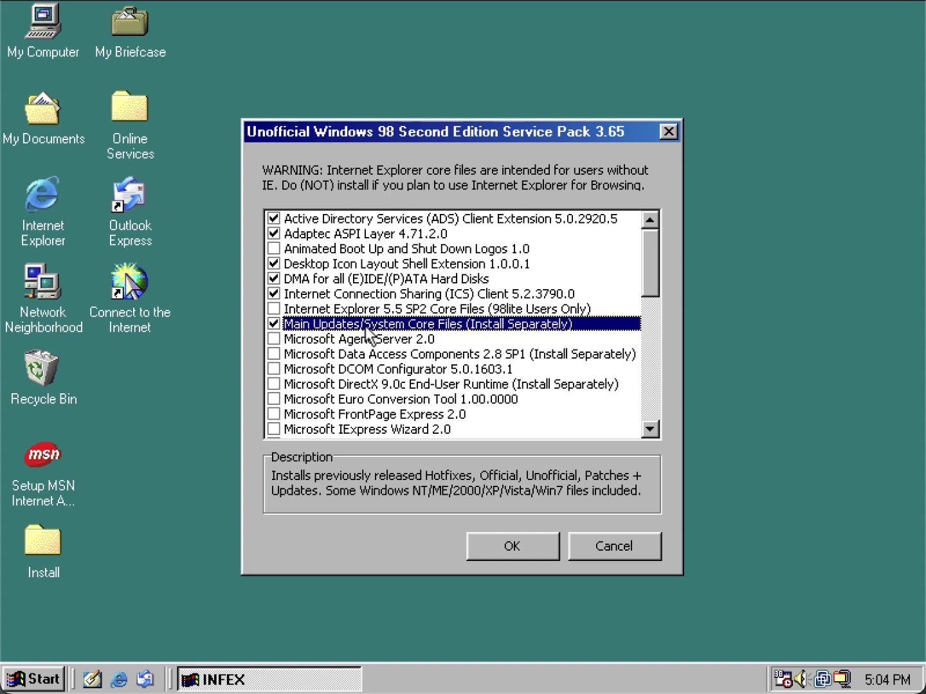
{"action": "left_click", "coordinate": [275, 339]}
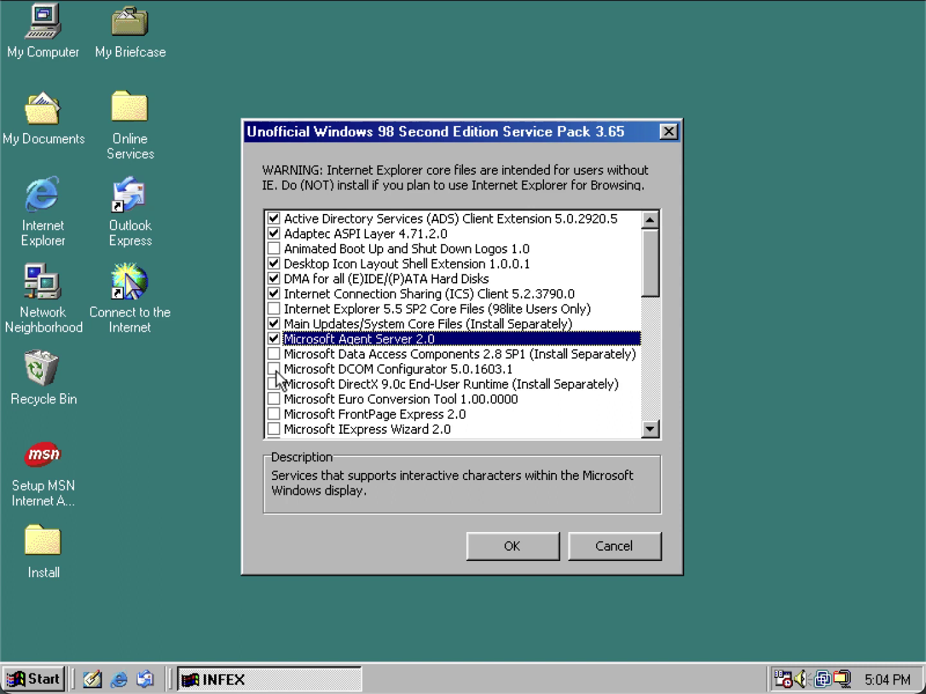
{"action": "left_click", "coordinate": [275, 370]}
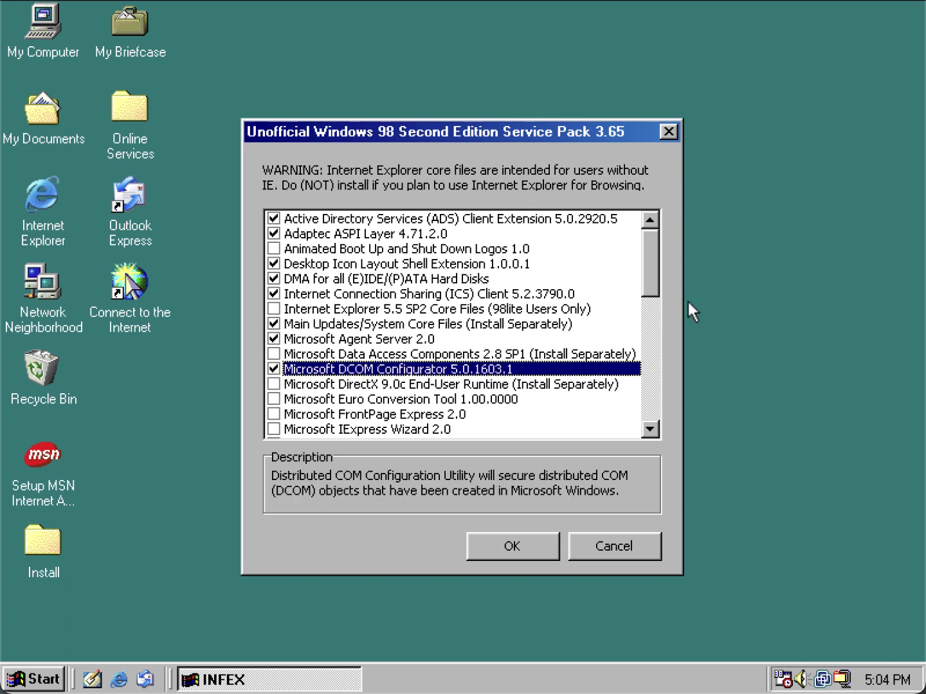
{"action": "left_click_drag", "start_coordinate": [657, 274], "coordinate": [651, 306]}
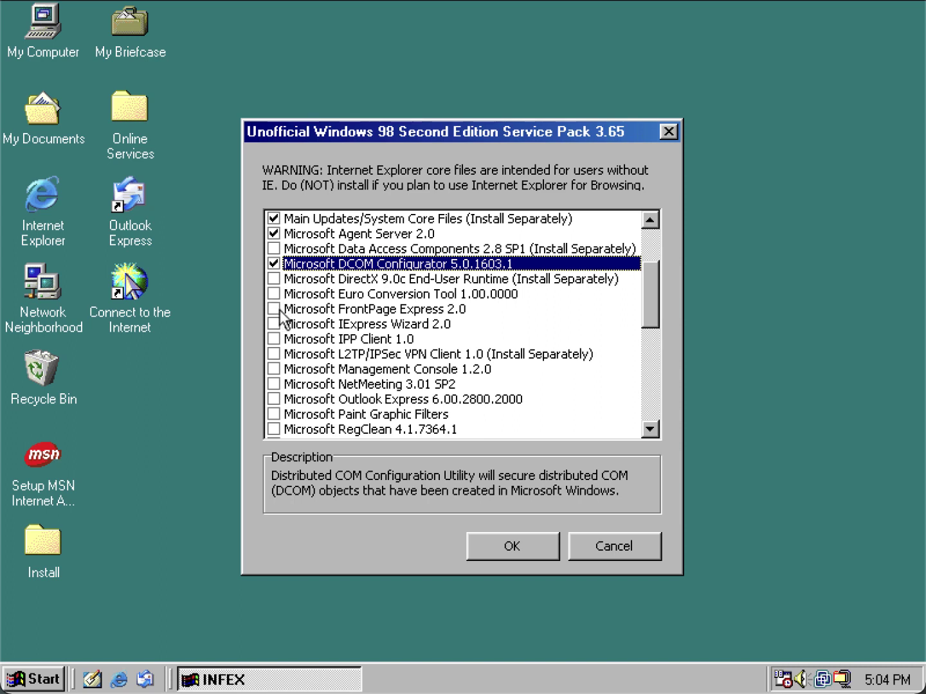
Step: Tick NetMeeting 3.01 SP2 and RegClean, then view the Microsoft Word 97 SR-2 description
{"action": "left_click", "coordinate": [275, 384]}
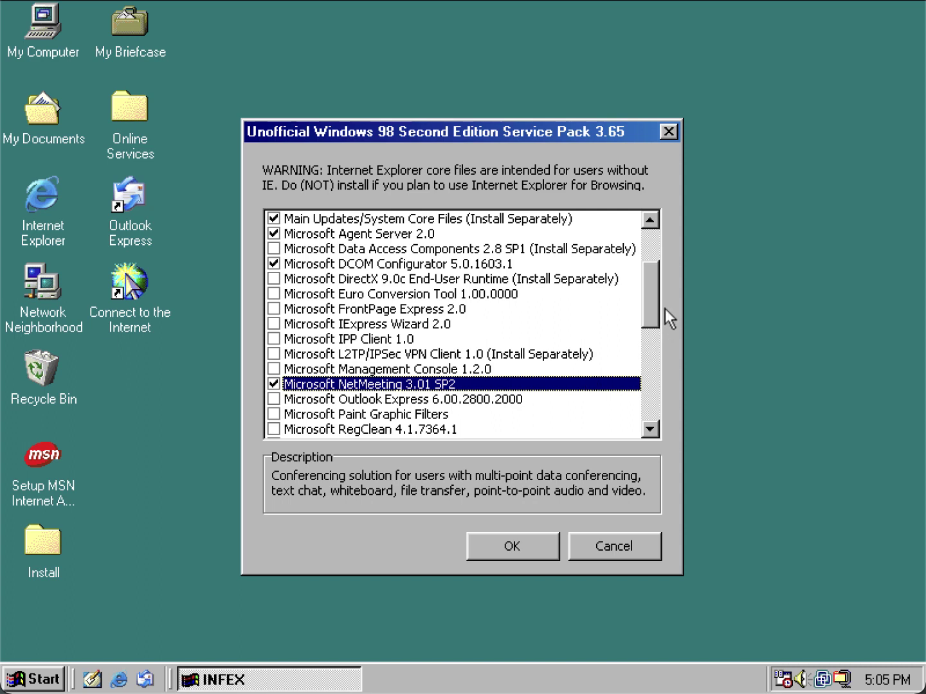
{"action": "left_click_drag", "start_coordinate": [655, 302], "coordinate": [651, 323]}
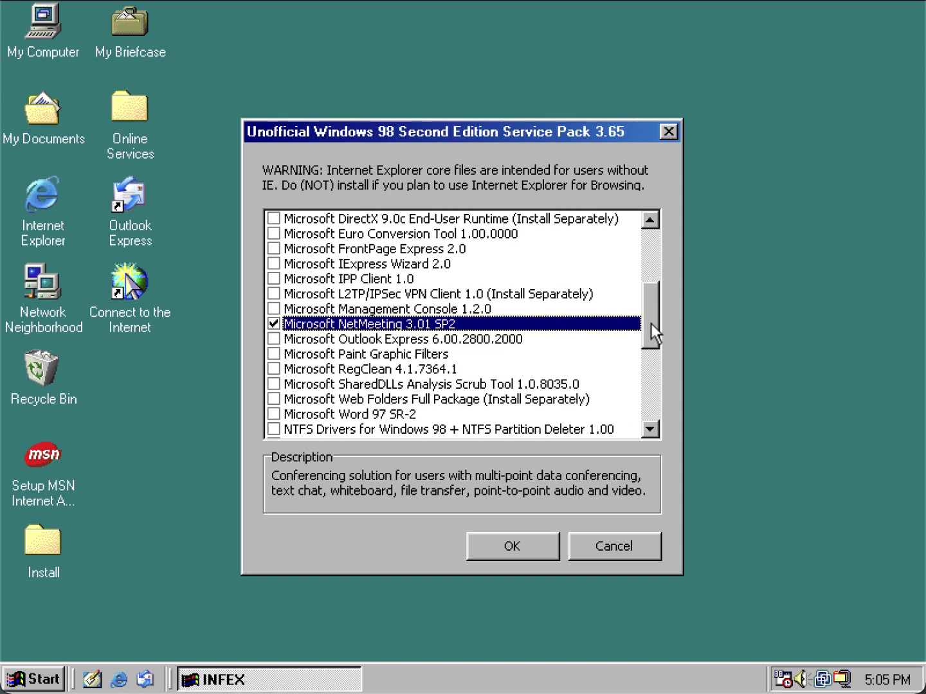
{"action": "left_click", "coordinate": [273, 370]}
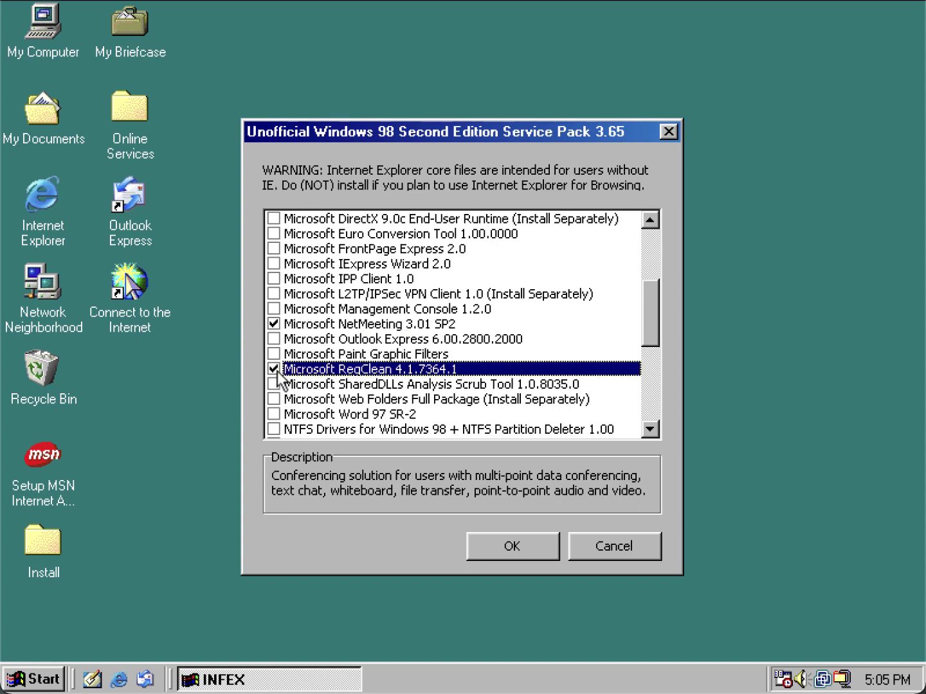
{"action": "left_click", "coordinate": [348, 414]}
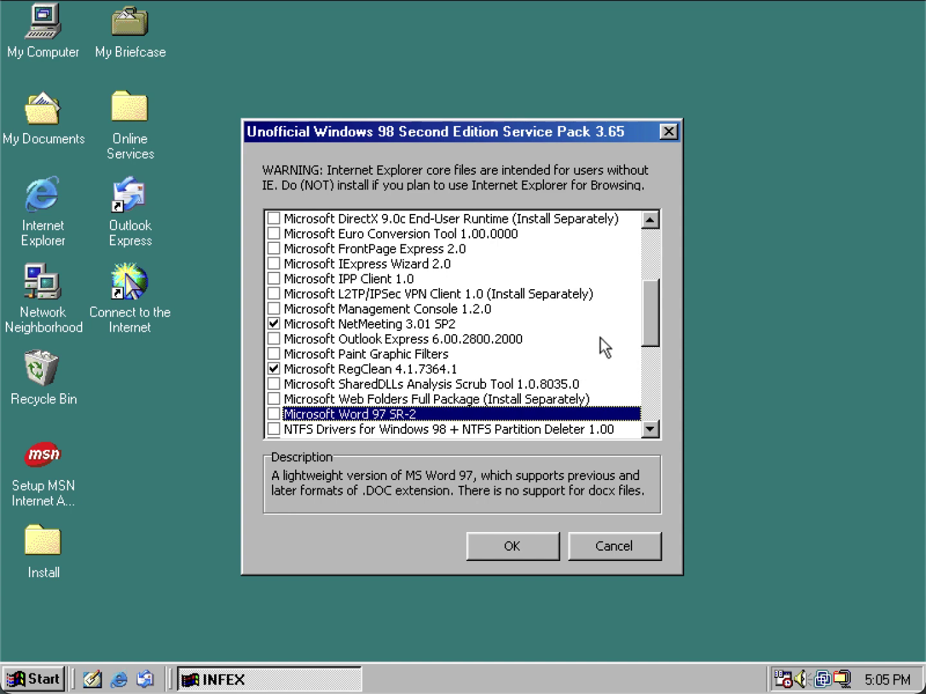
Step: Tick Word 97 SR-2, Performance Tweaks, Remote Desktop Connection, Time Zone Update October 2020 and Universal Plug-n-Play
{"action": "left_click", "coordinate": [273, 415]}
{"action": "left_click_drag", "start_coordinate": [649, 325], "coordinate": [645, 354]}
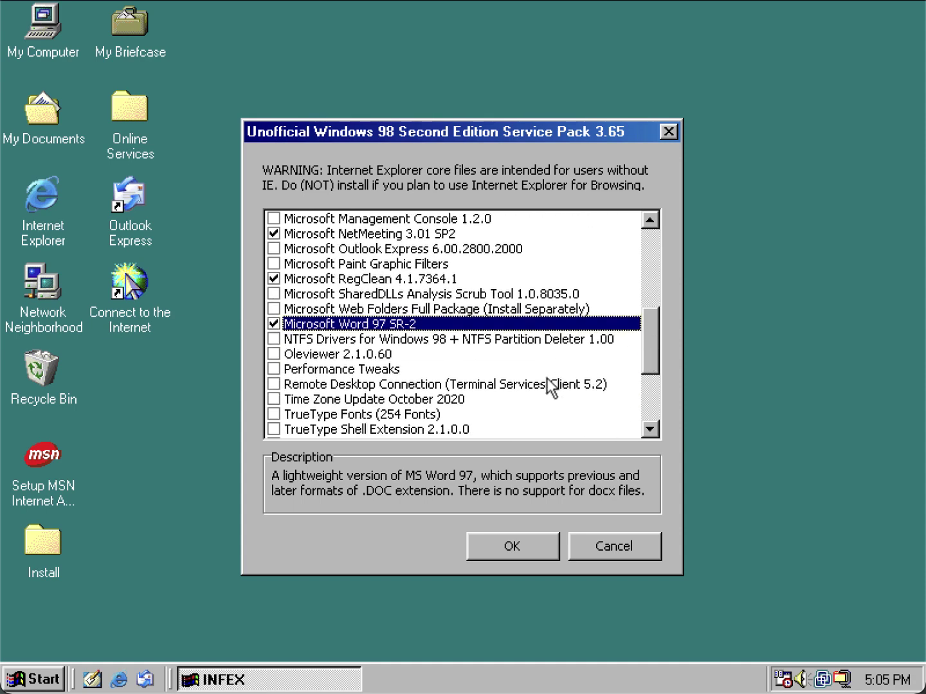
{"action": "left_click", "coordinate": [275, 369]}
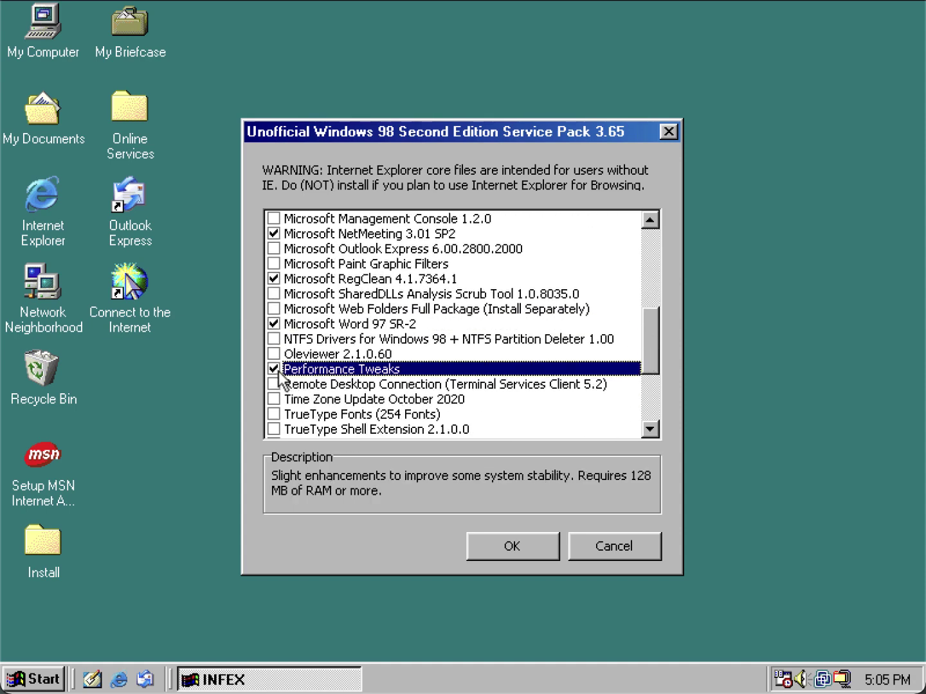
{"action": "left_click", "coordinate": [274, 386]}
{"action": "left_click", "coordinate": [275, 399]}
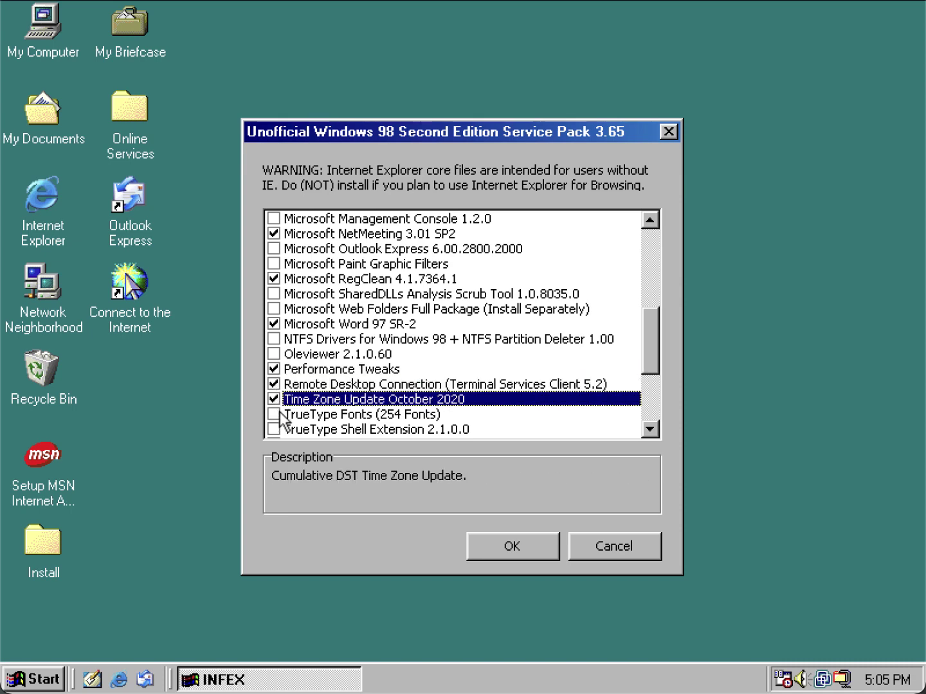
{"action": "left_click_drag", "start_coordinate": [649, 340], "coordinate": [647, 360]}
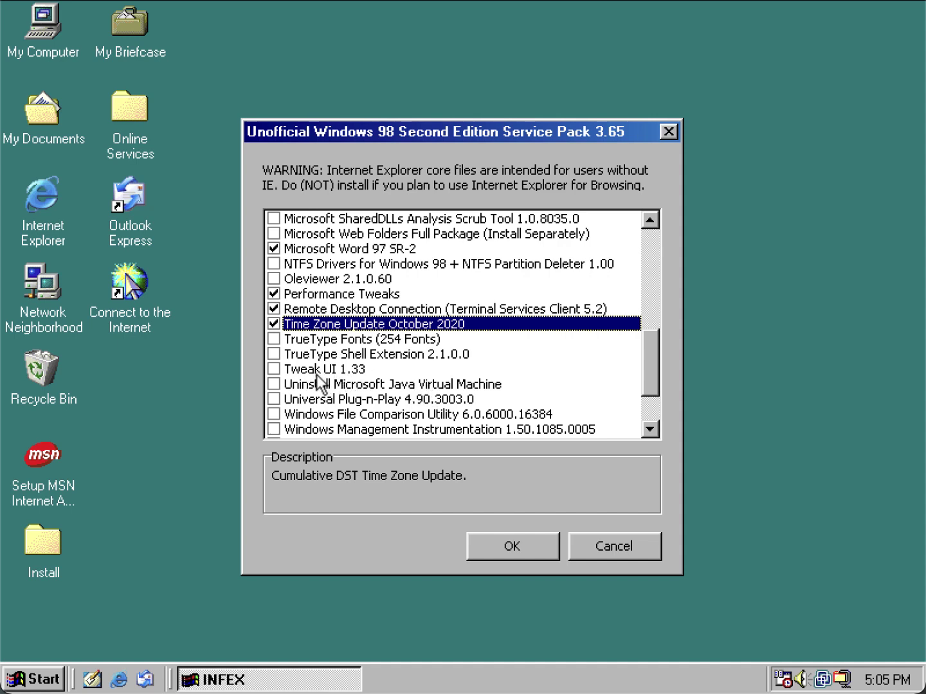
{"action": "left_click_drag", "start_coordinate": [646, 369], "coordinate": [650, 393]}
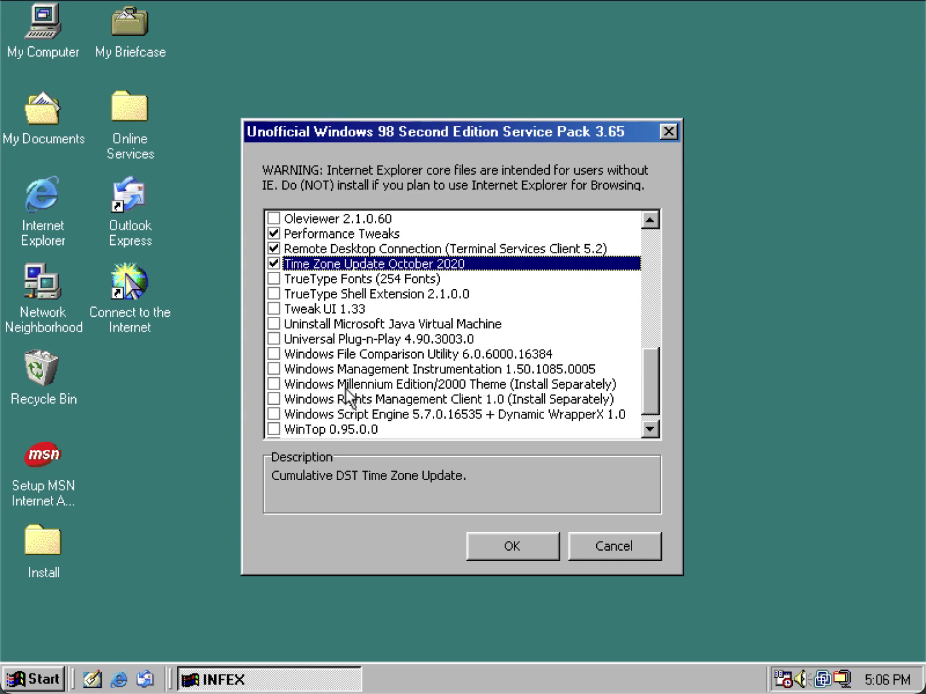
{"action": "left_click", "coordinate": [275, 340]}
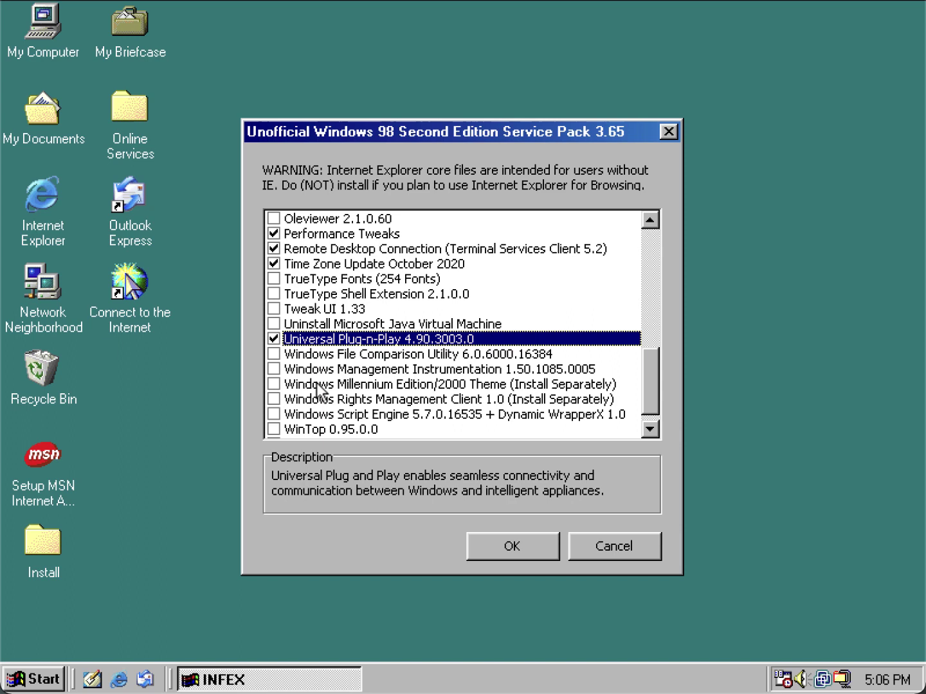
{"action": "left_click", "coordinate": [332, 386]}
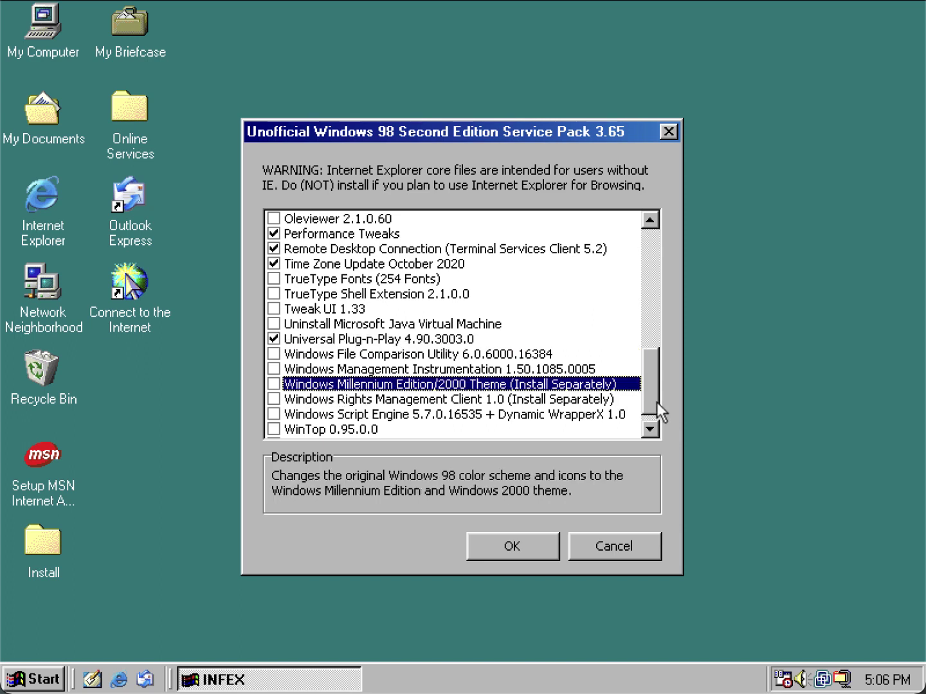
{"action": "right_click", "coordinate": [777, 370]}
{"action": "left_click", "coordinate": [841, 591]}
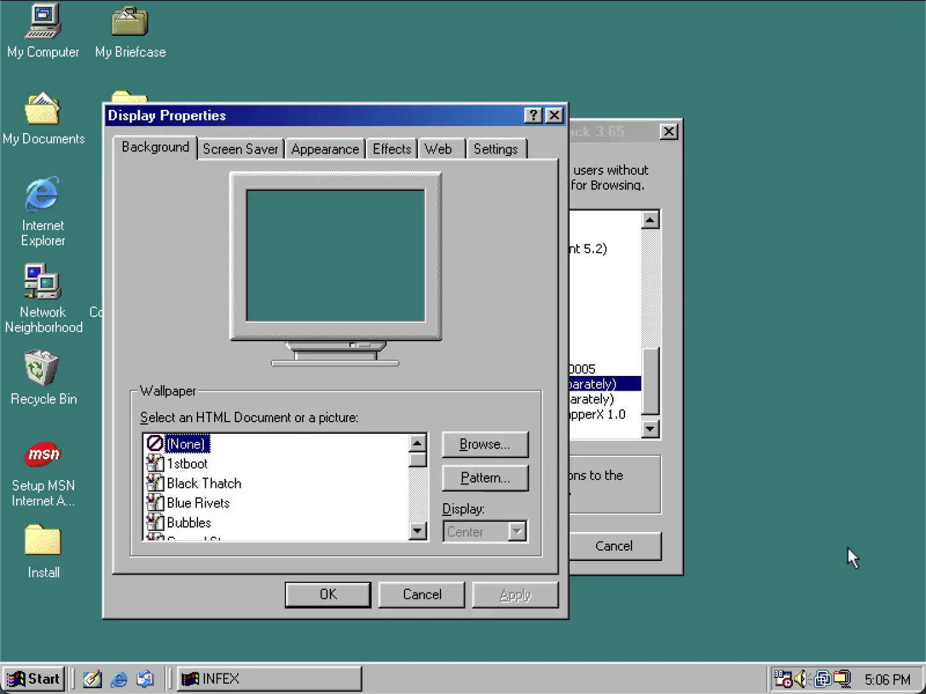
{"action": "left_click", "coordinate": [313, 146]}
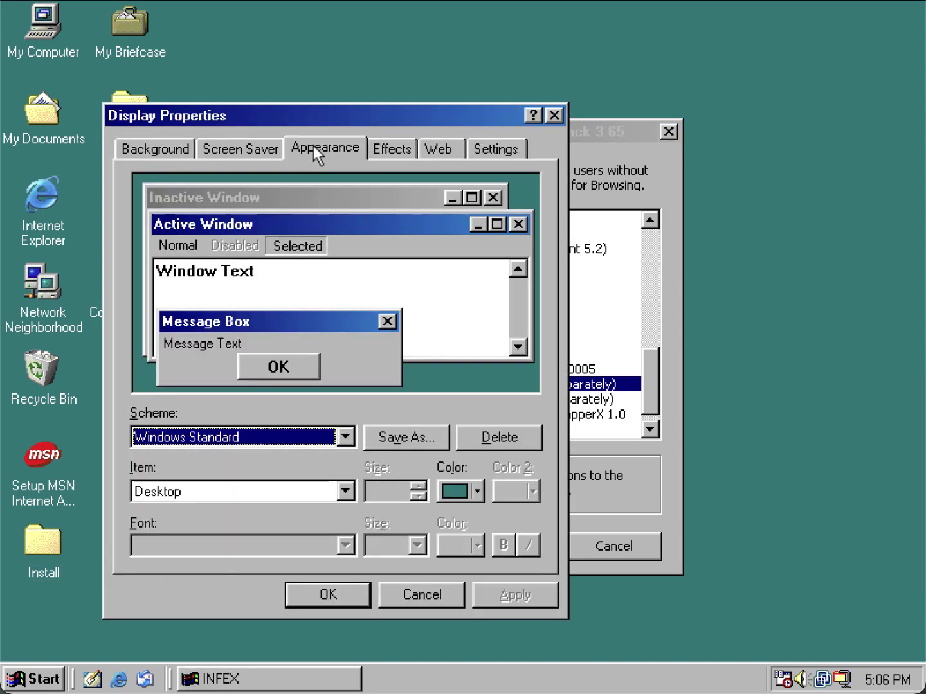
{"action": "left_click", "coordinate": [320, 436]}
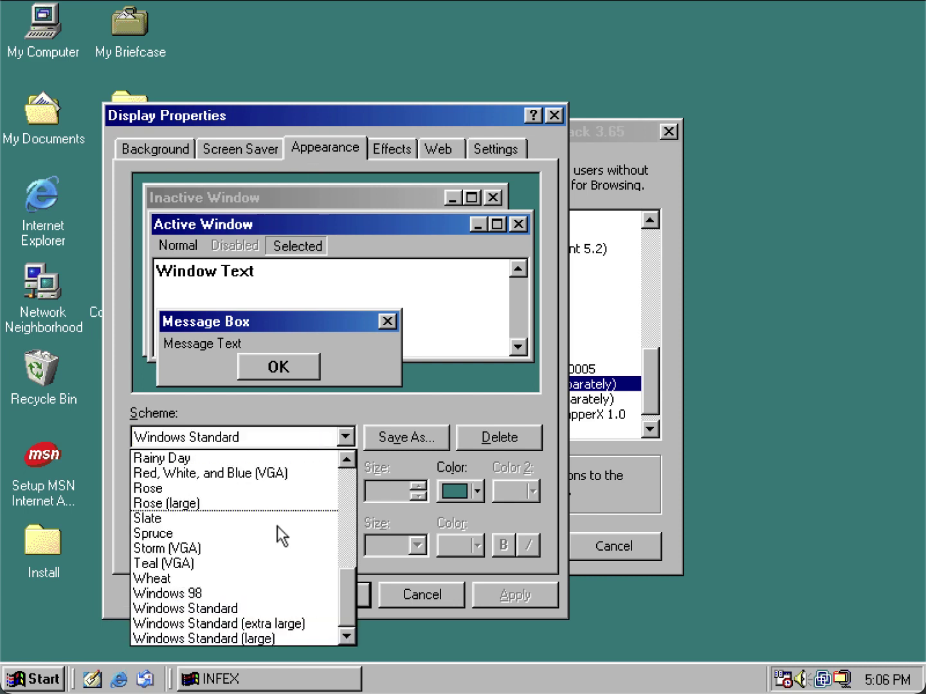
{"action": "left_click", "coordinate": [262, 592]}
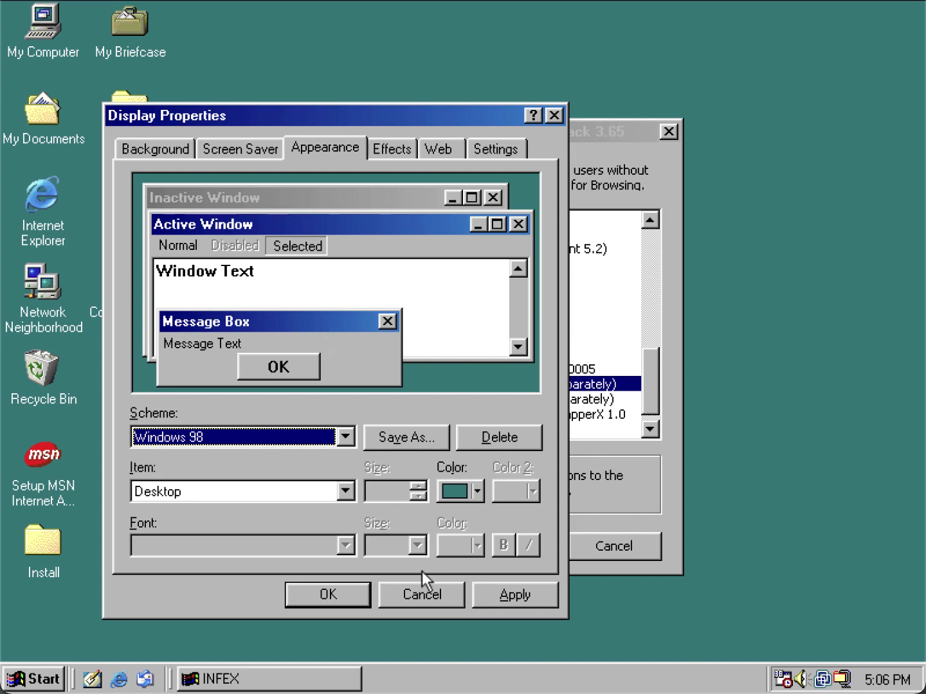
{"action": "left_click", "coordinate": [421, 596]}
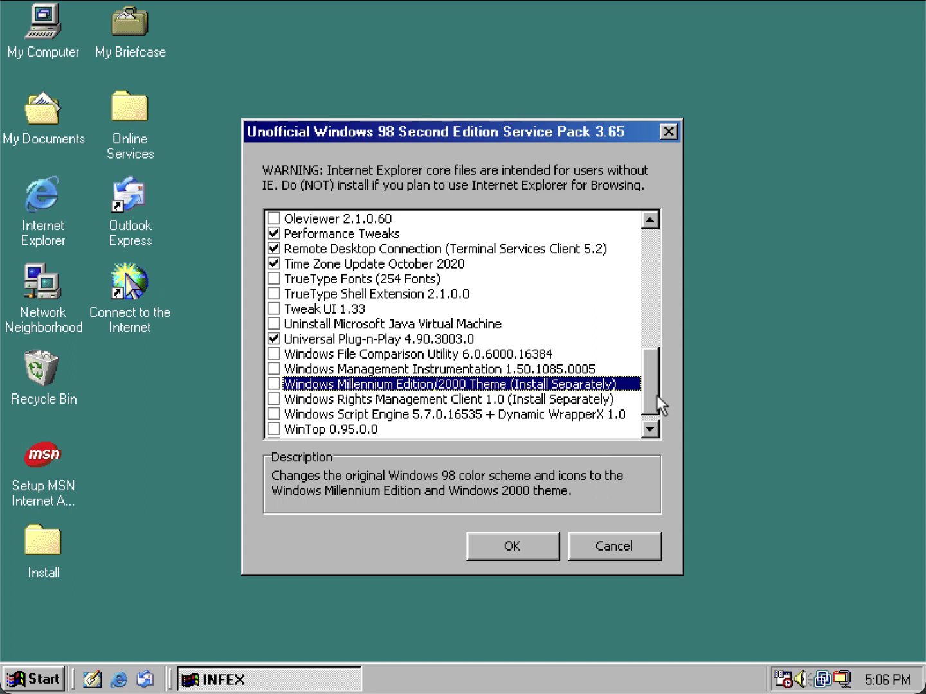
Step: Scroll to the end of the component list and install all ticked SP3 components
{"action": "left_click_drag", "start_coordinate": [656, 394], "coordinate": [650, 406]}
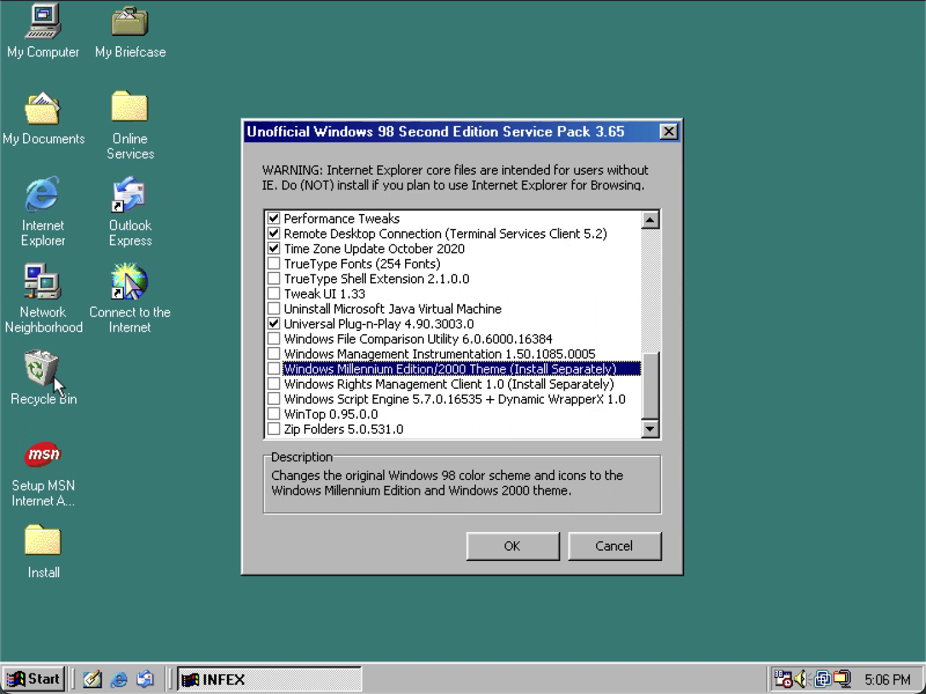
{"action": "left_click", "coordinate": [513, 547]}
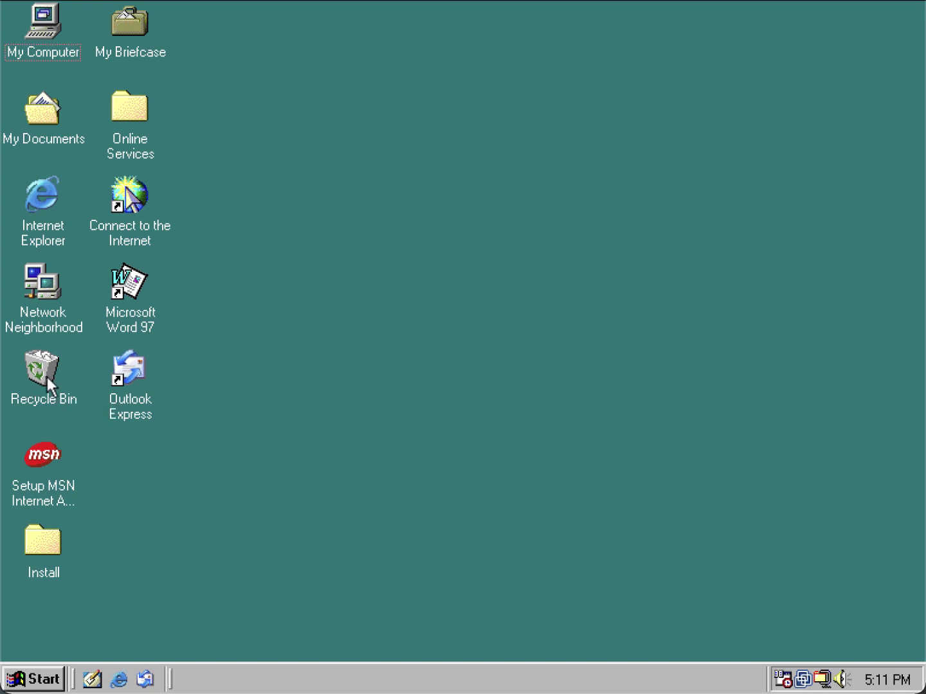
{"action": "right_click", "coordinate": [352, 282]}
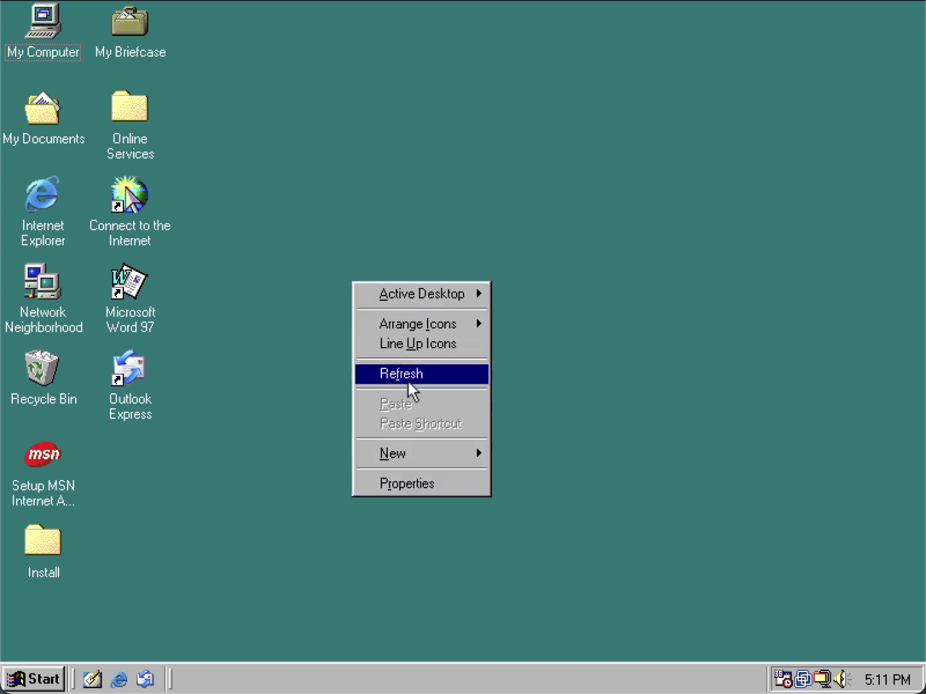
{"action": "left_click", "coordinate": [402, 484]}
{"action": "left_click", "coordinate": [397, 149]}
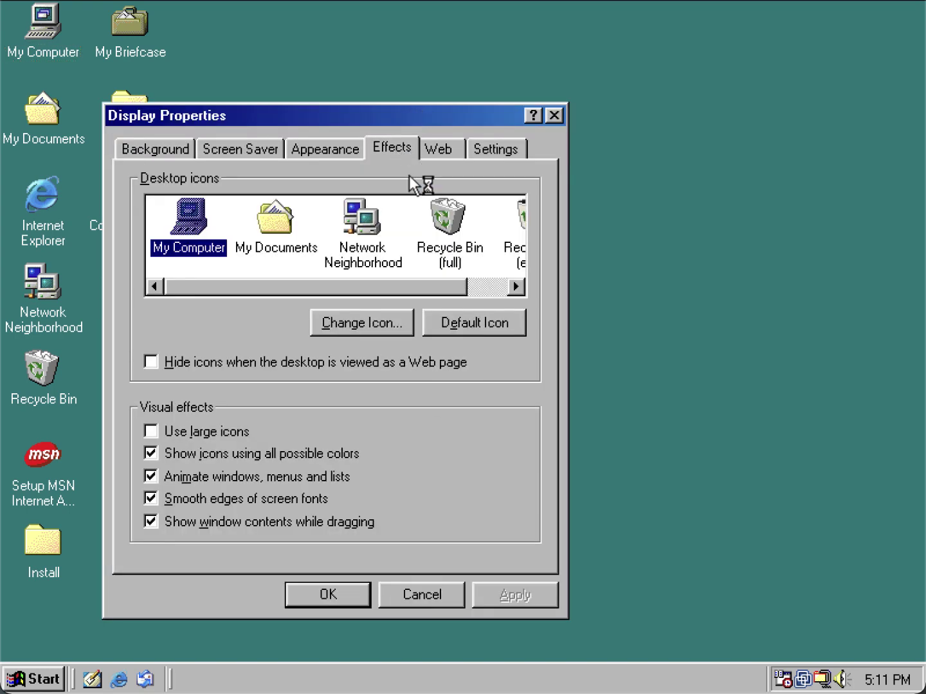
{"action": "left_click_drag", "start_coordinate": [407, 286], "coordinate": [489, 289]}
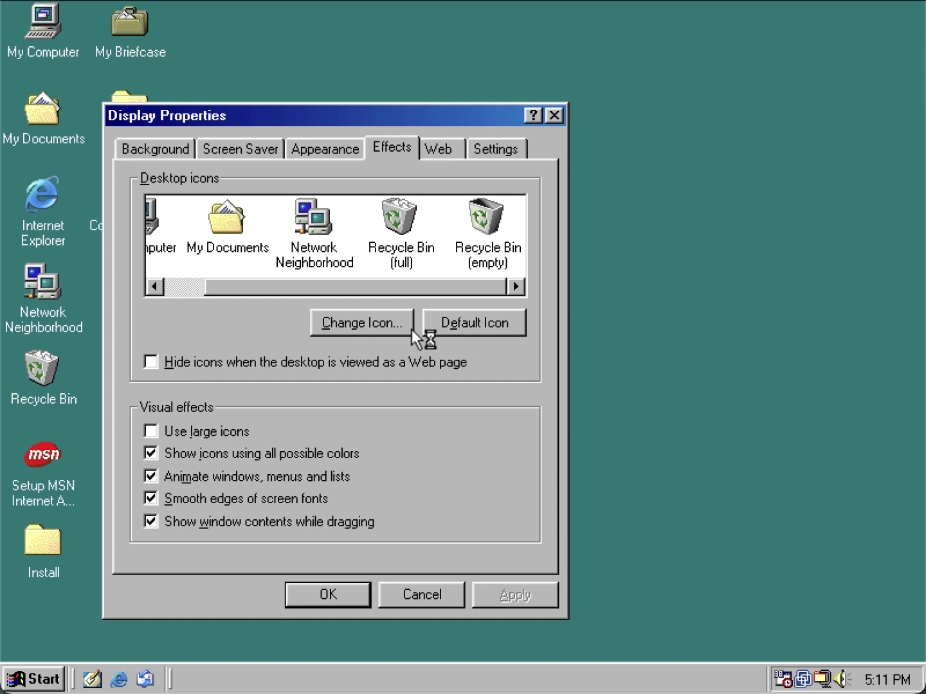
{"action": "left_click", "coordinate": [395, 325]}
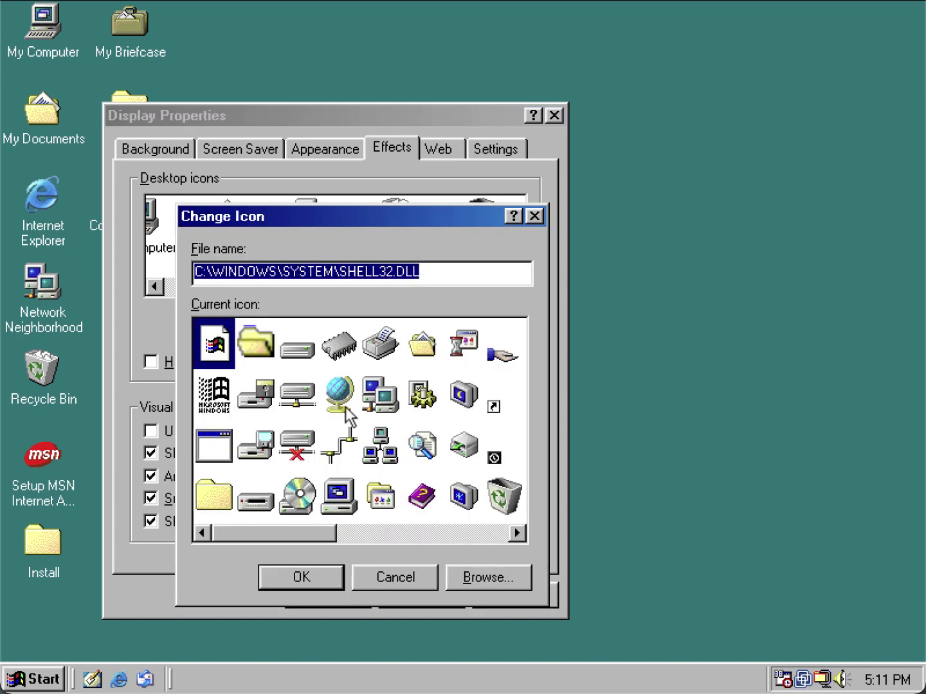
{"action": "left_click_drag", "start_coordinate": [302, 529], "coordinate": [381, 529]}
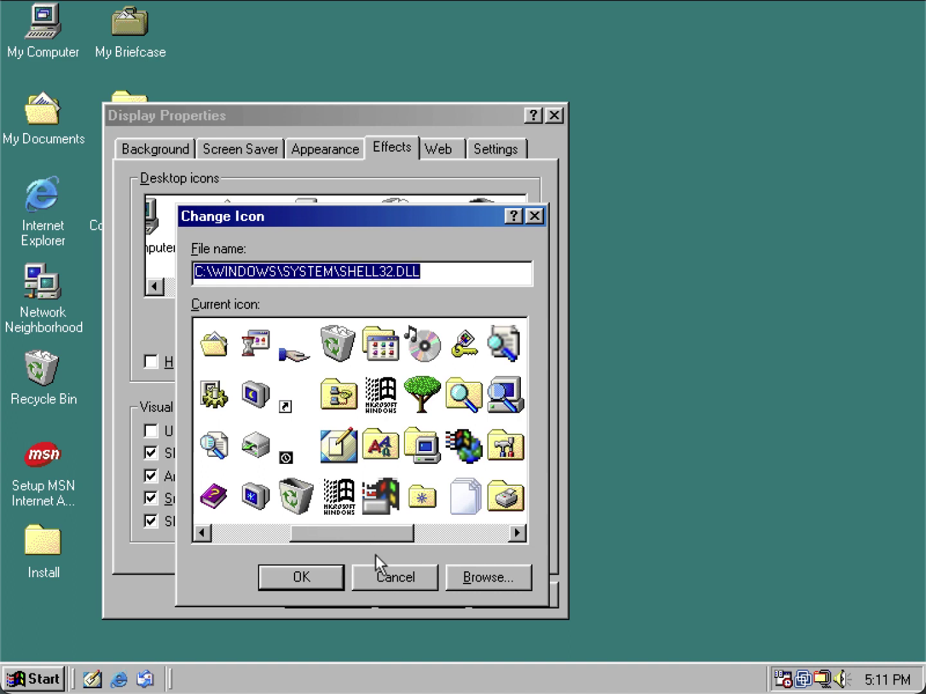
{"action": "left_click", "coordinate": [379, 571]}
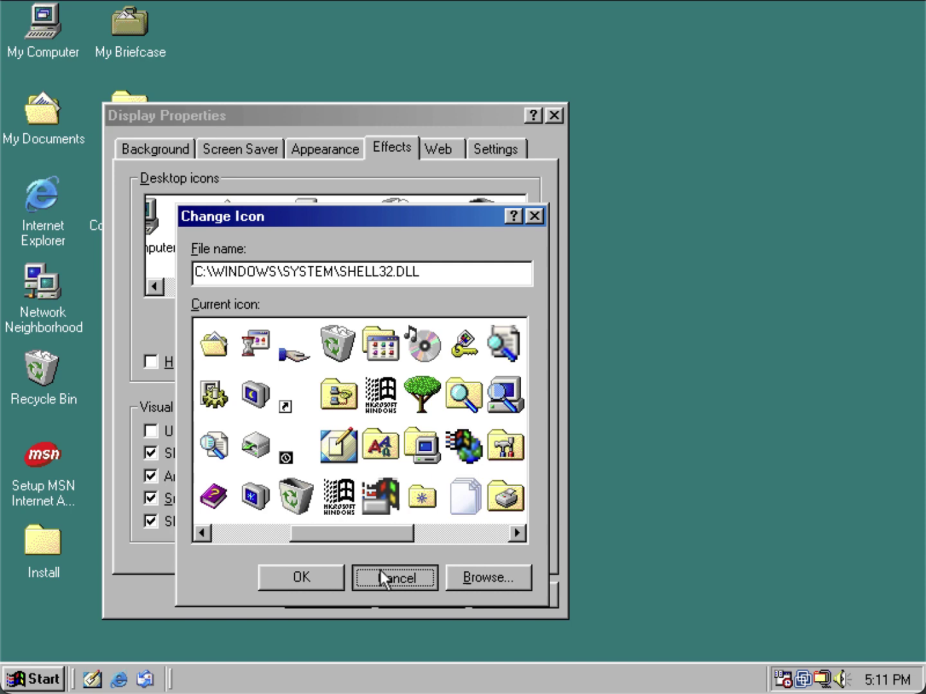
{"action": "left_click", "coordinate": [407, 599]}
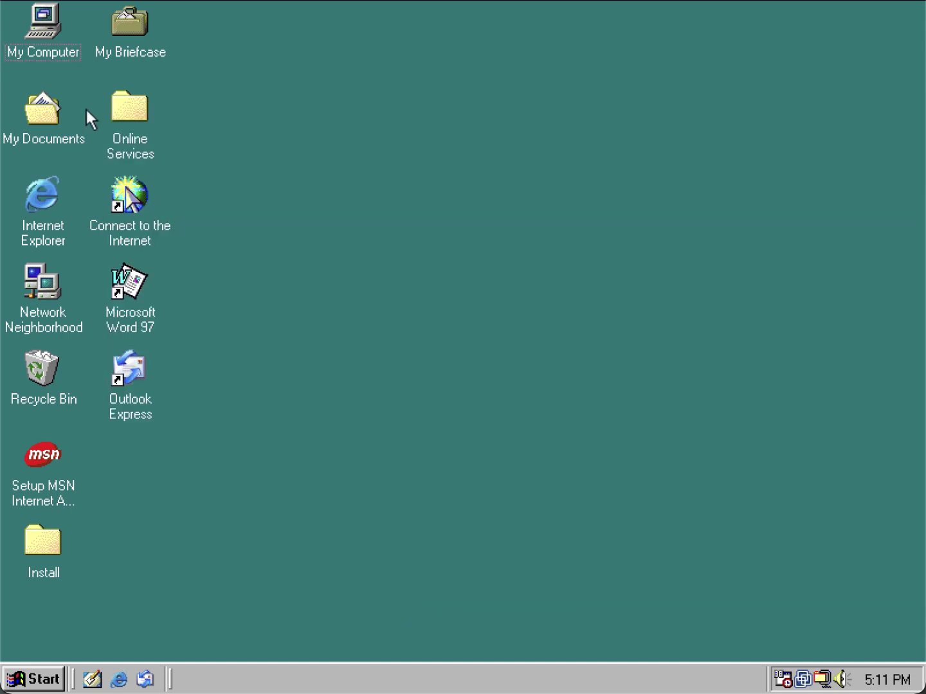
Step: Browse from My Computer to C:\WINDOWS\OPTIONS\CABS and run Windows 98 Setup there
{"action": "double_click", "coordinate": [48, 29]}
{"action": "left_click", "coordinate": [280, 119]}
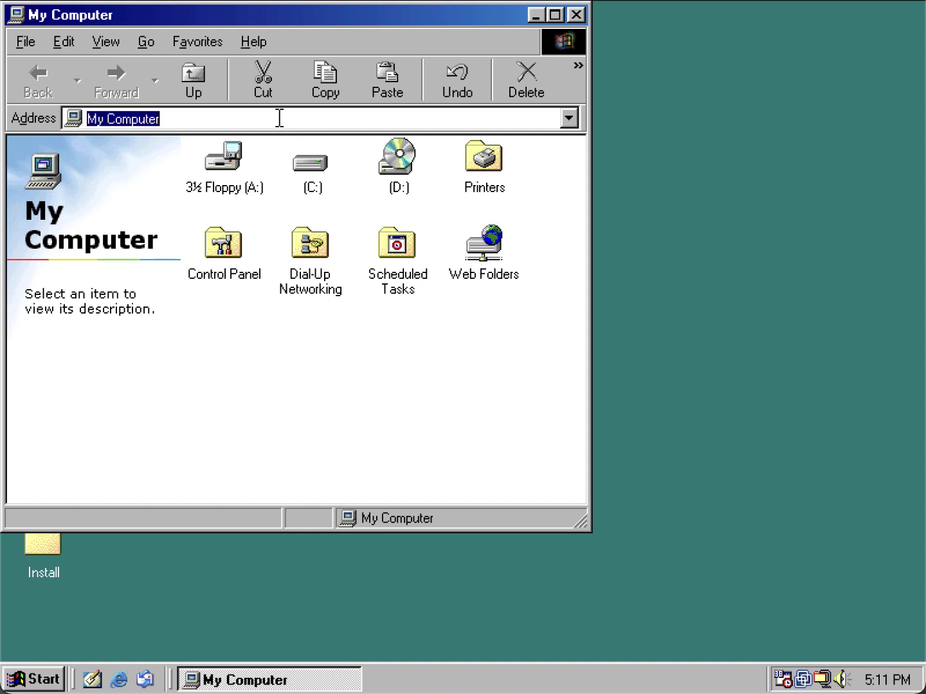
{"action": "type", "text": "C:\\"}
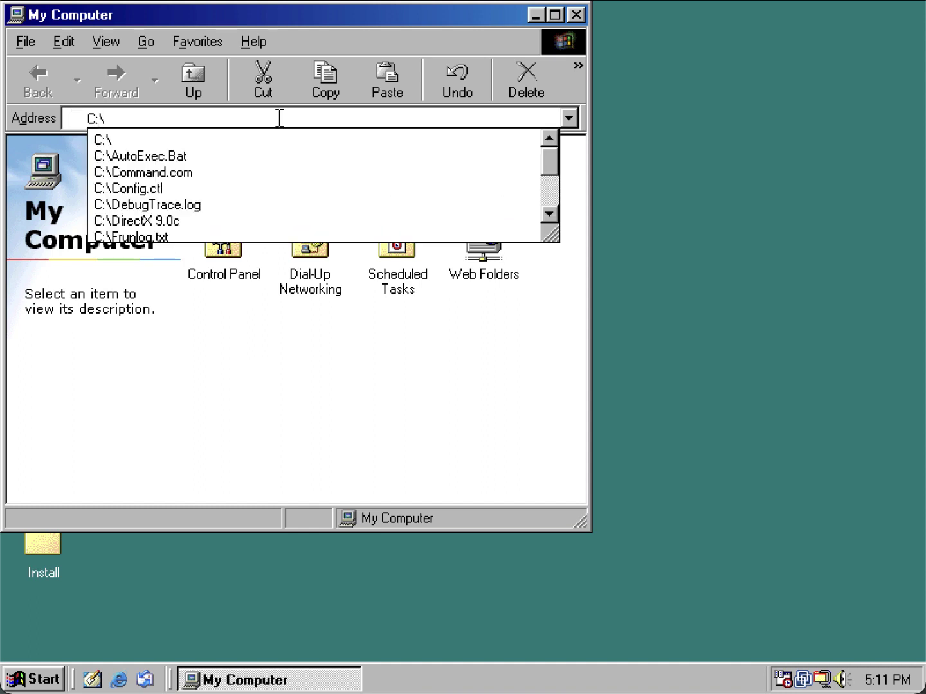
{"action": "type", "text": "WIND"}
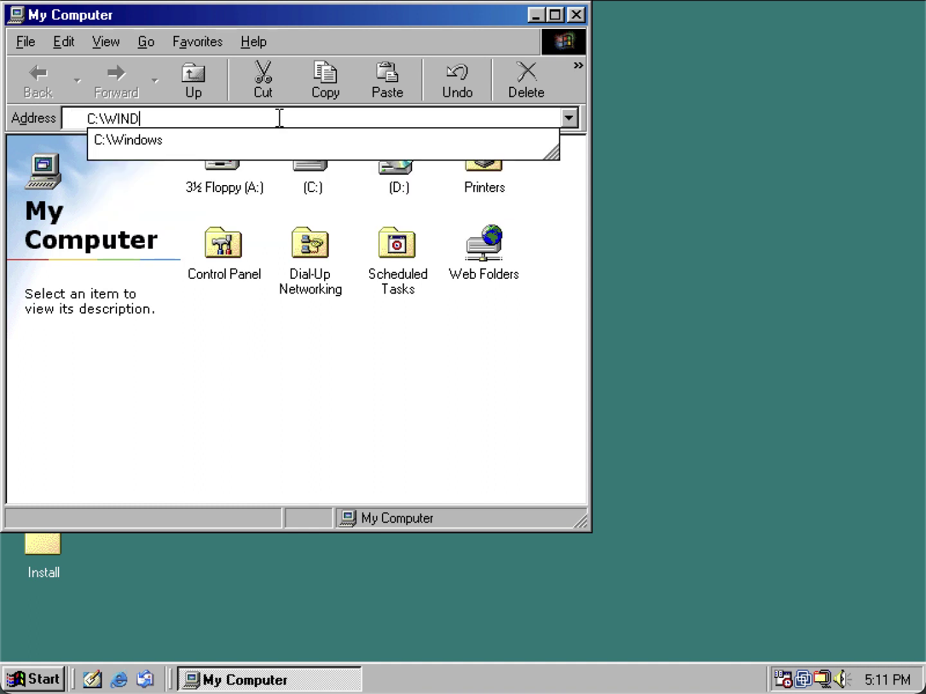
{"action": "type", "text": "OWS"}
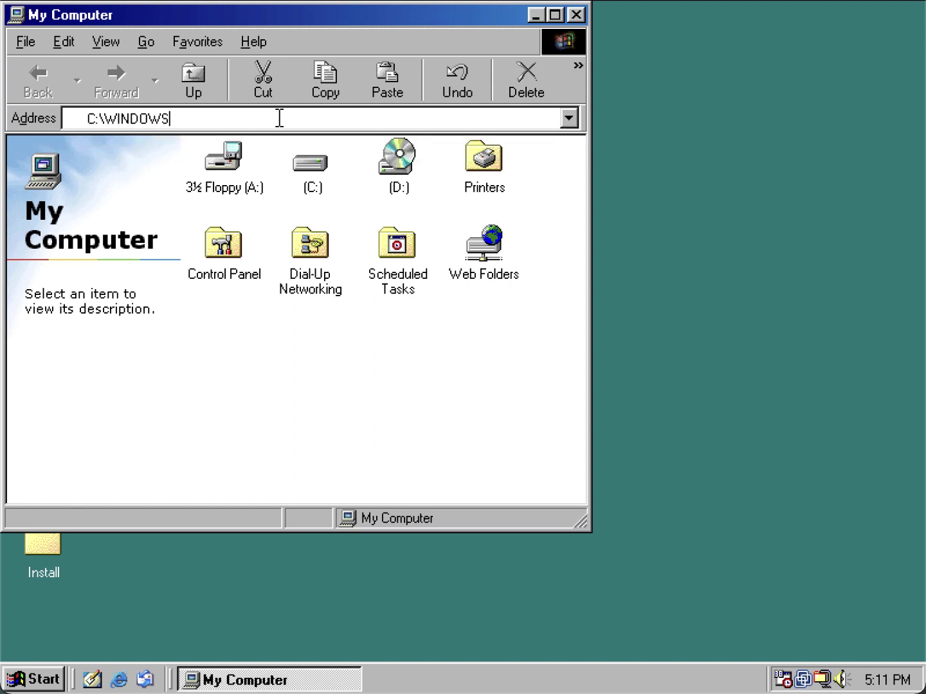
{"action": "type", "text": "\\O"}
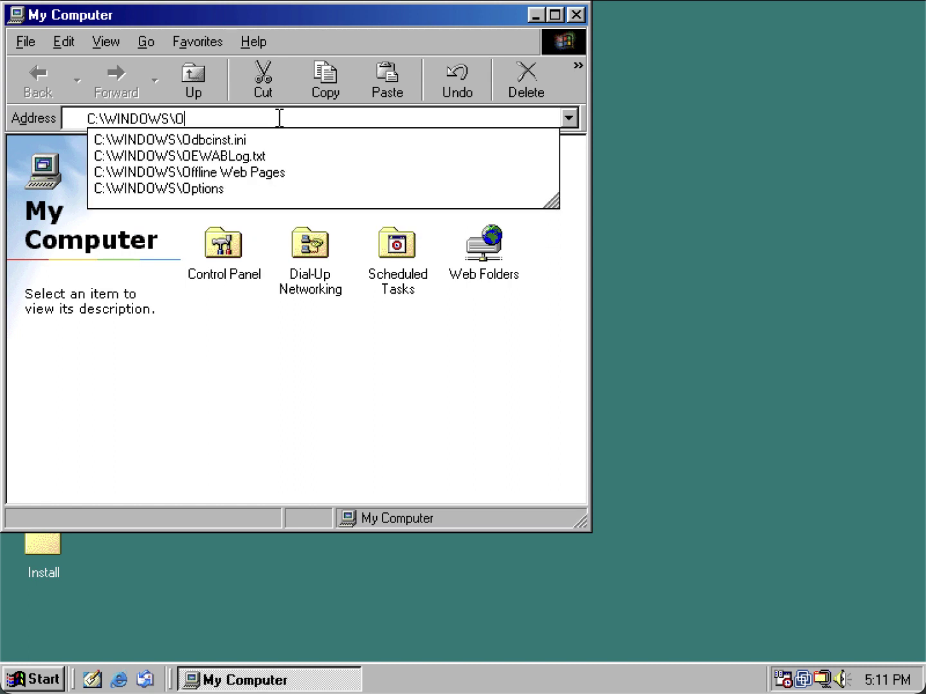
{"action": "type", "text": "PTIONS\\"}
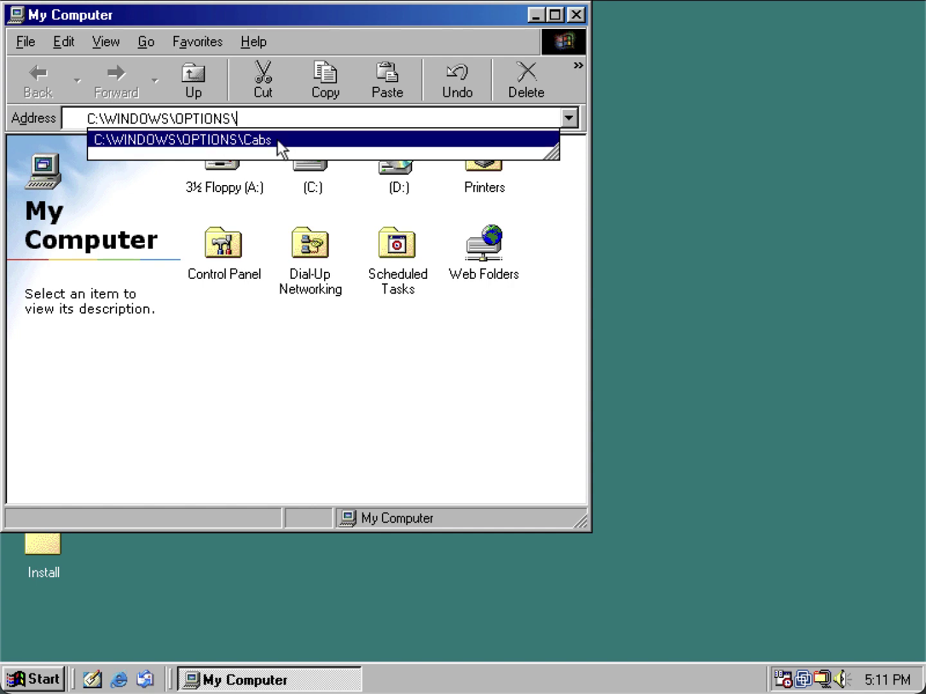
{"action": "left_click", "coordinate": [276, 140]}
{"action": "left_click_drag", "start_coordinate": [576, 193], "coordinate": [576, 299]}
{"action": "double_click", "coordinate": [223, 302]}
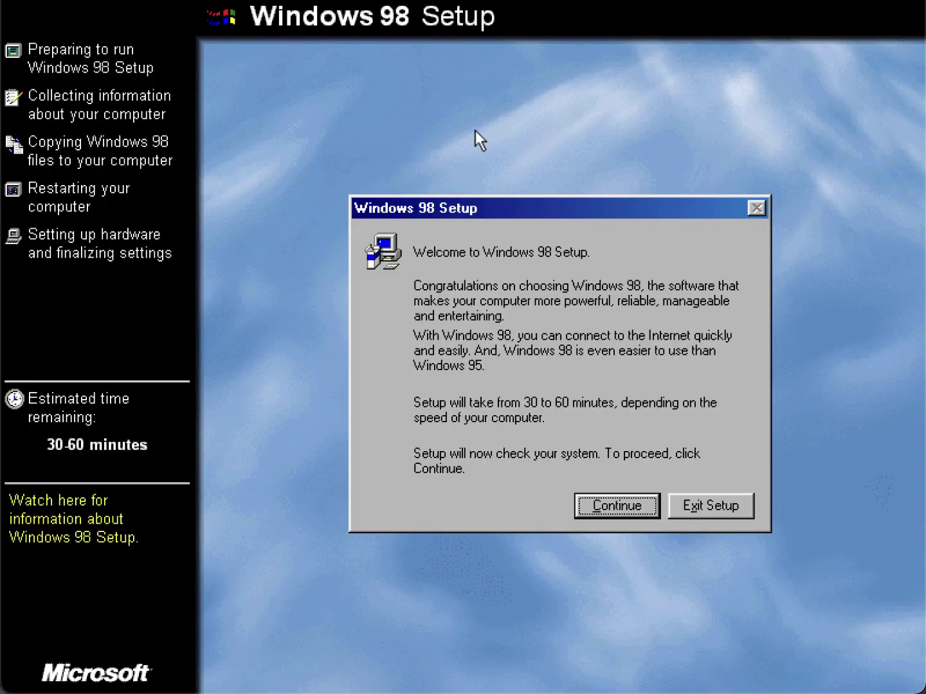
Step: Close the Cabs window, continue past the system check, and decline saving existing system files
{"action": "key", "text": "alt+Tab"}
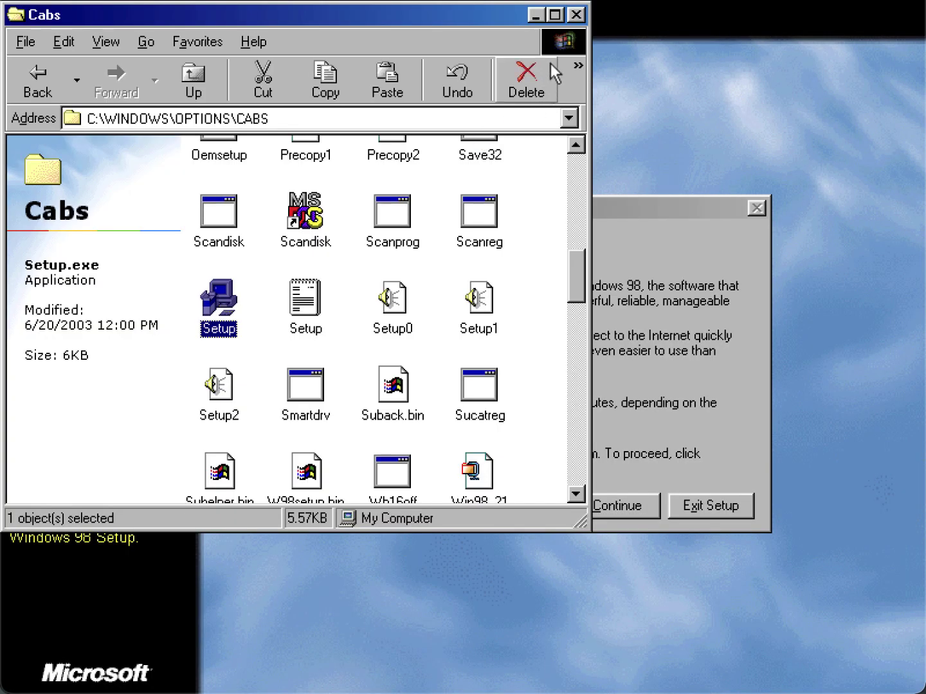
{"action": "left_click", "coordinate": [577, 15]}
{"action": "left_click", "coordinate": [604, 510]}
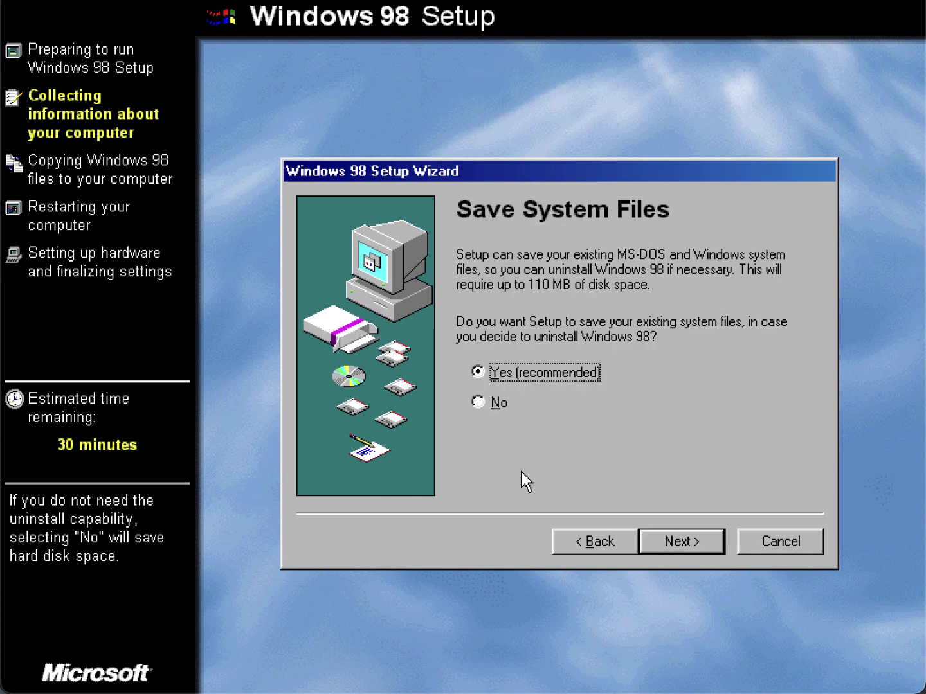
{"action": "left_click", "coordinate": [481, 404]}
Step: Keep United States as the location, skip the startup disk, and begin copying Windows 98 files
{"action": "left_click", "coordinate": [691, 541]}
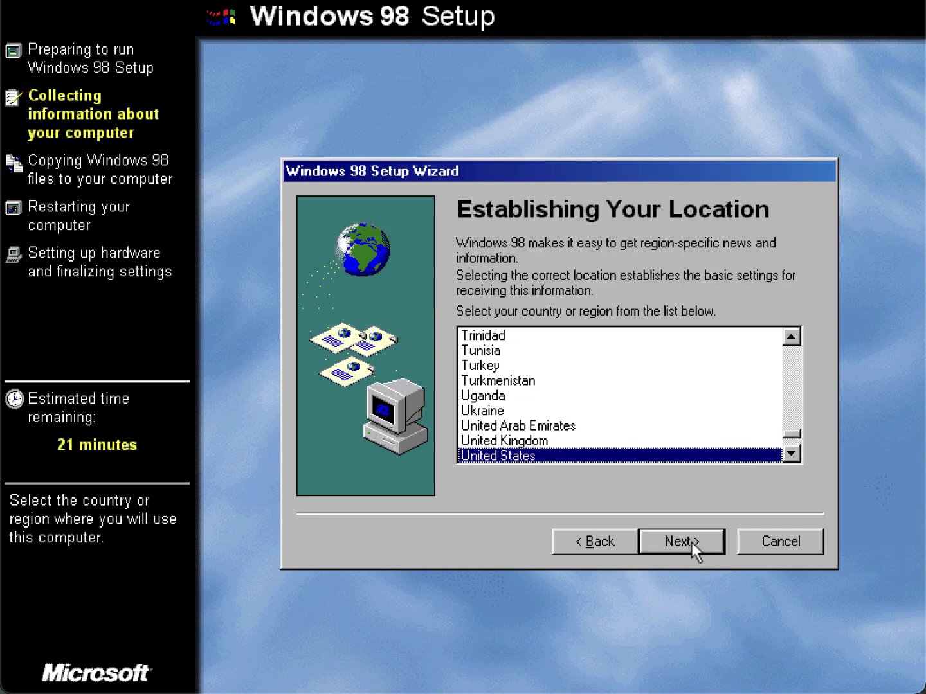
{"action": "left_click", "coordinate": [691, 541]}
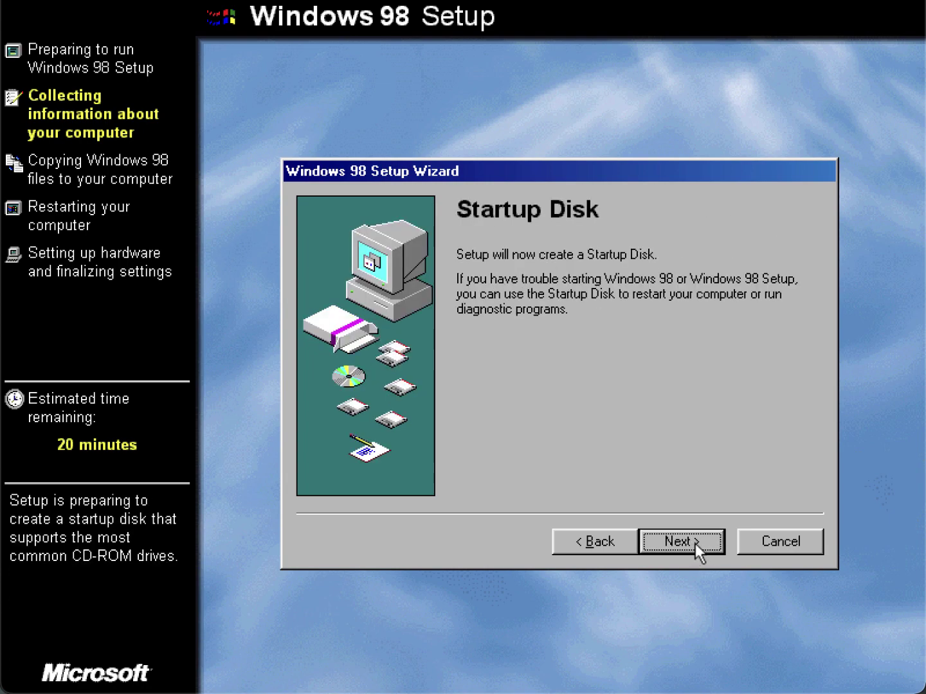
{"action": "left_click", "coordinate": [704, 540]}
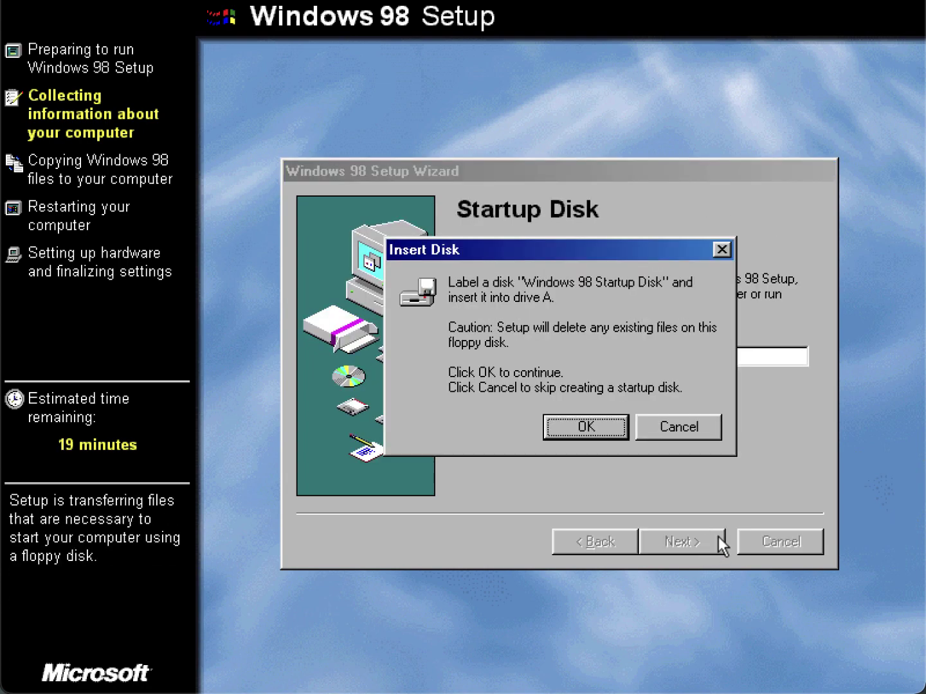
{"action": "left_click", "coordinate": [680, 427]}
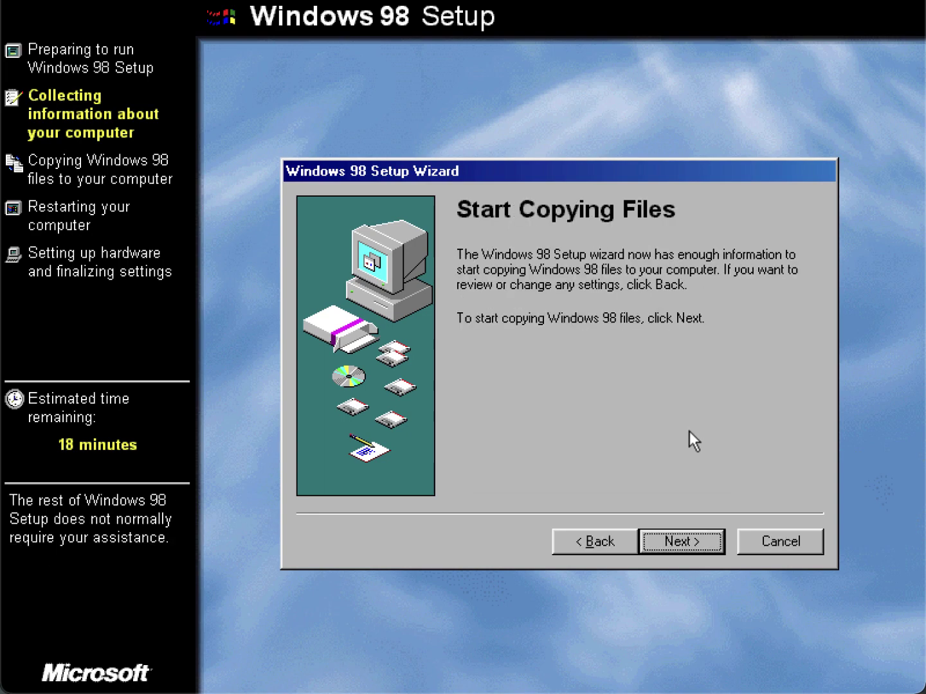
{"action": "left_click", "coordinate": [692, 545]}
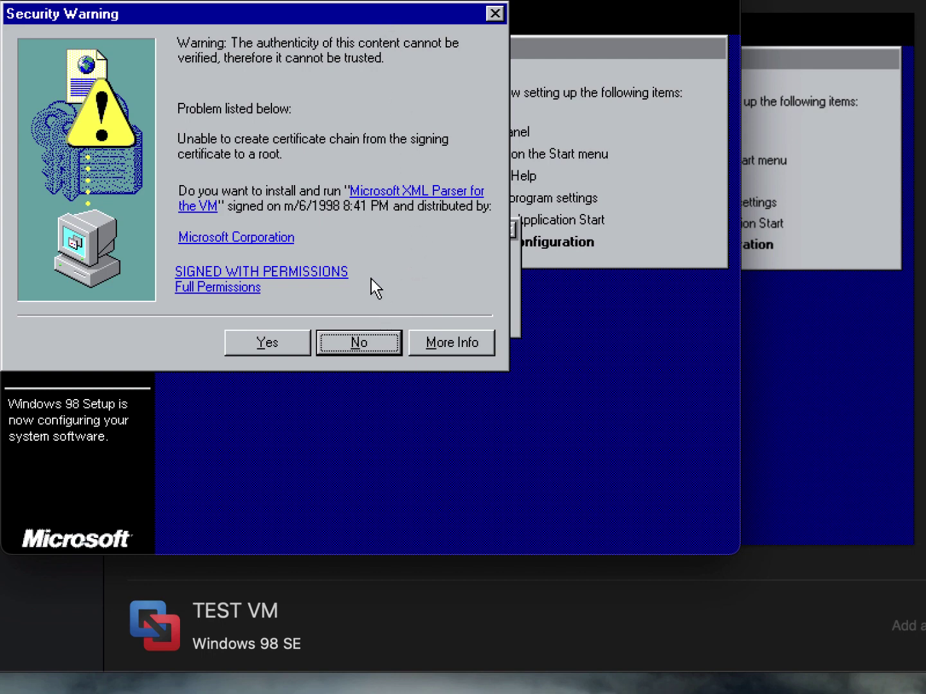
Step: Restart the Windows 98 guest from VMware Fusion's Virtual Machine menu and confirm the restart
{"action": "left_click", "coordinate": [205, 0]}
{"action": "left_click", "coordinate": [225, 1]}
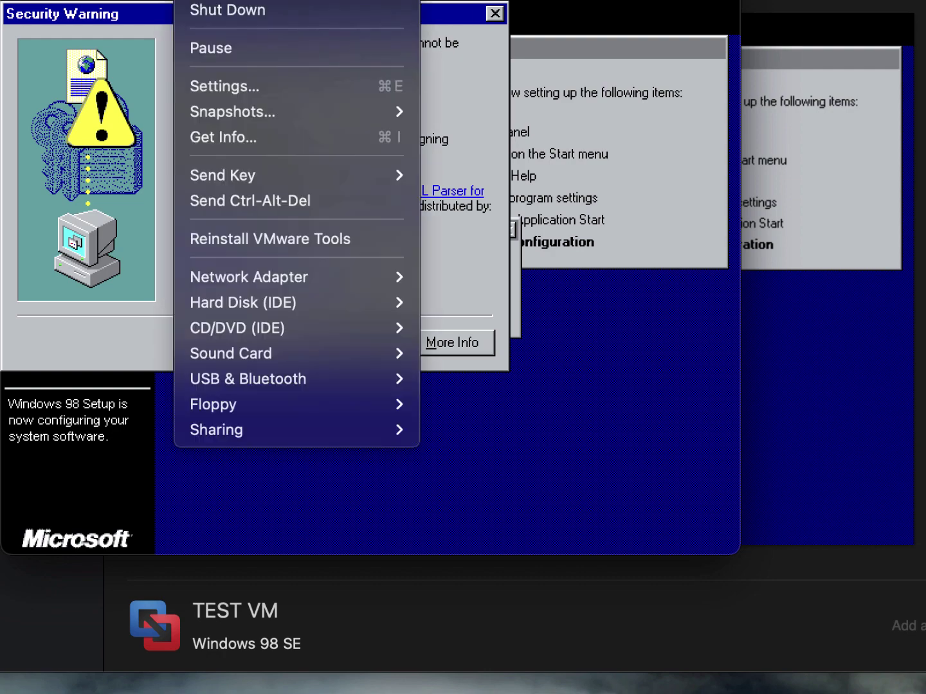
{"action": "left_click", "coordinate": [261, 7]}
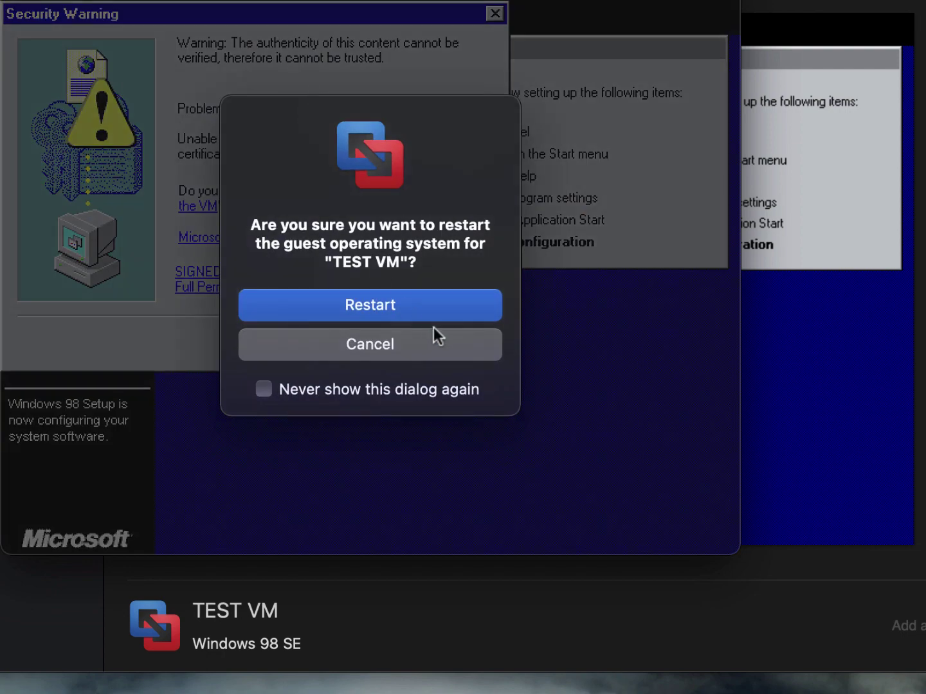
{"action": "left_click", "coordinate": [441, 305]}
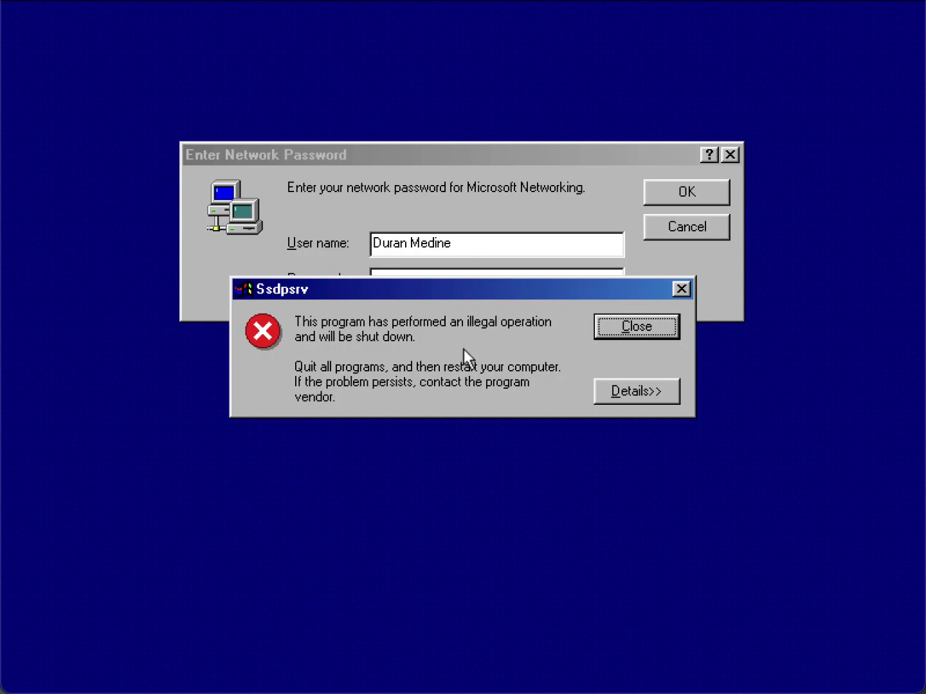
Step: Try closing the Ssdpsrv error, then cancel the network password prompt
{"action": "left_click", "coordinate": [649, 330]}
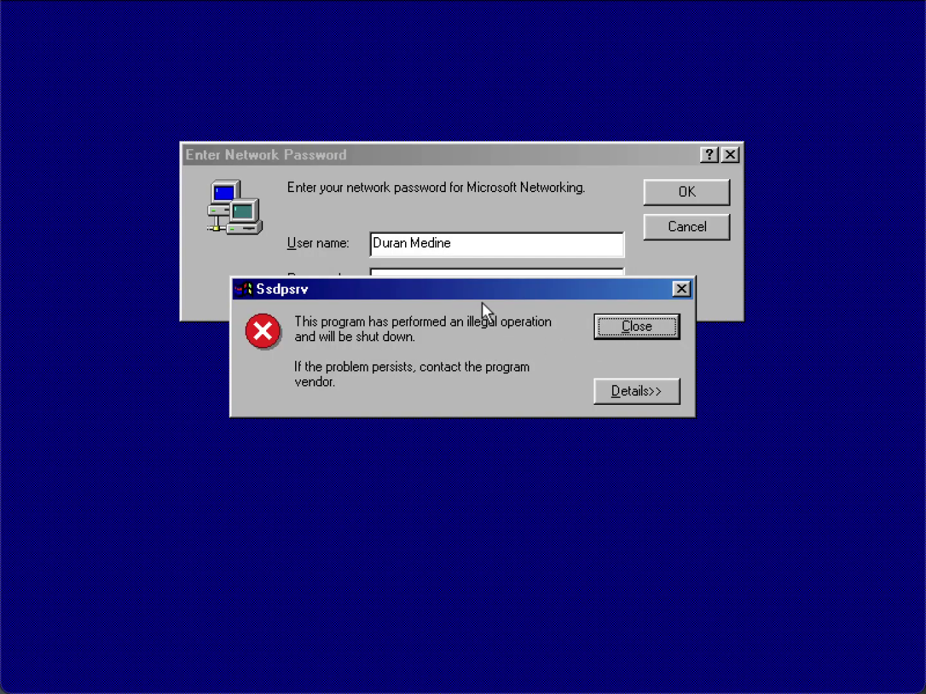
{"action": "left_click", "coordinate": [628, 328]}
{"action": "left_click", "coordinate": [440, 260]}
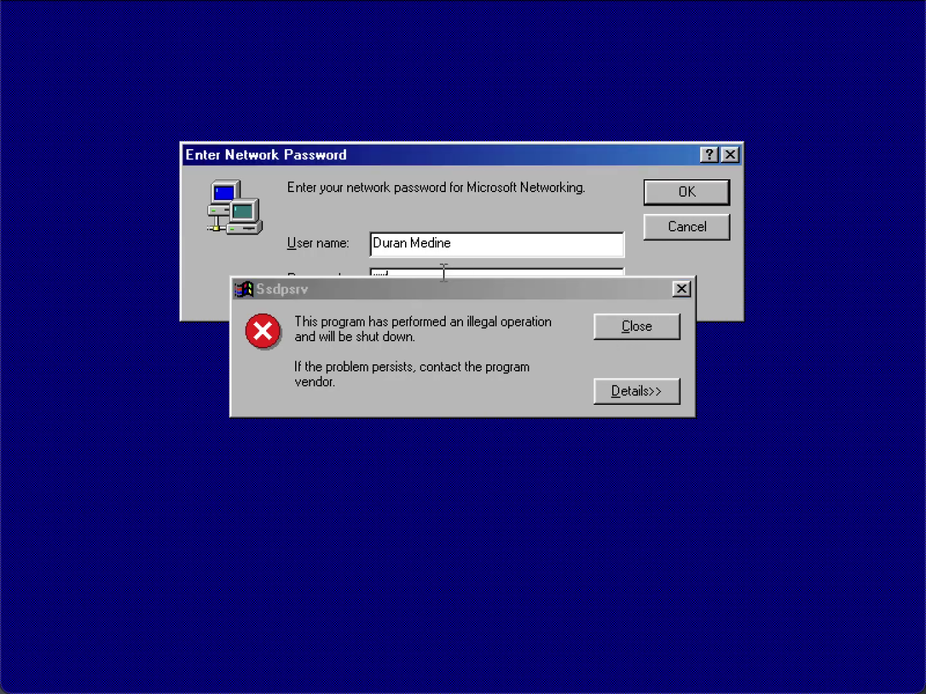
{"action": "key", "text": "Return"}
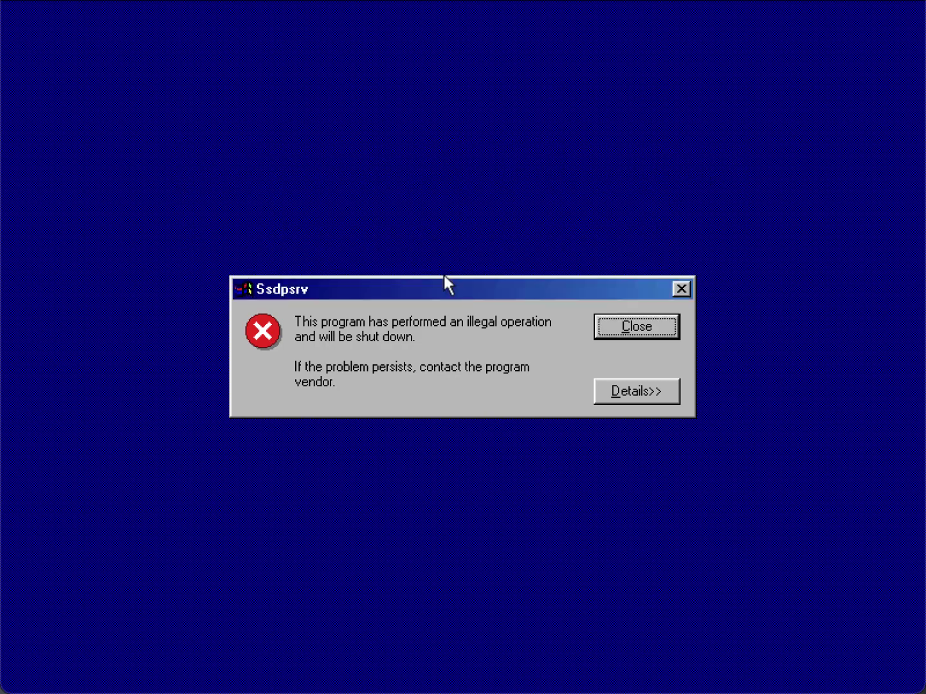
Step: Check the Ssdpsrv crash details, move the error to the top right, and choose Restart Now
{"action": "left_click", "coordinate": [637, 334]}
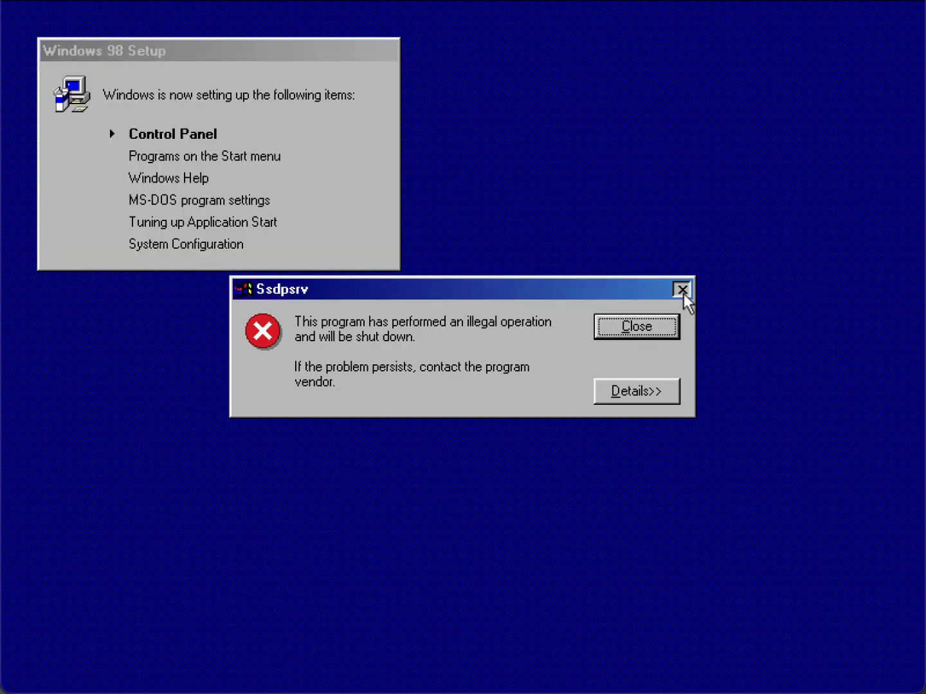
{"action": "left_click_drag", "start_coordinate": [523, 301], "coordinate": [521, 317]}
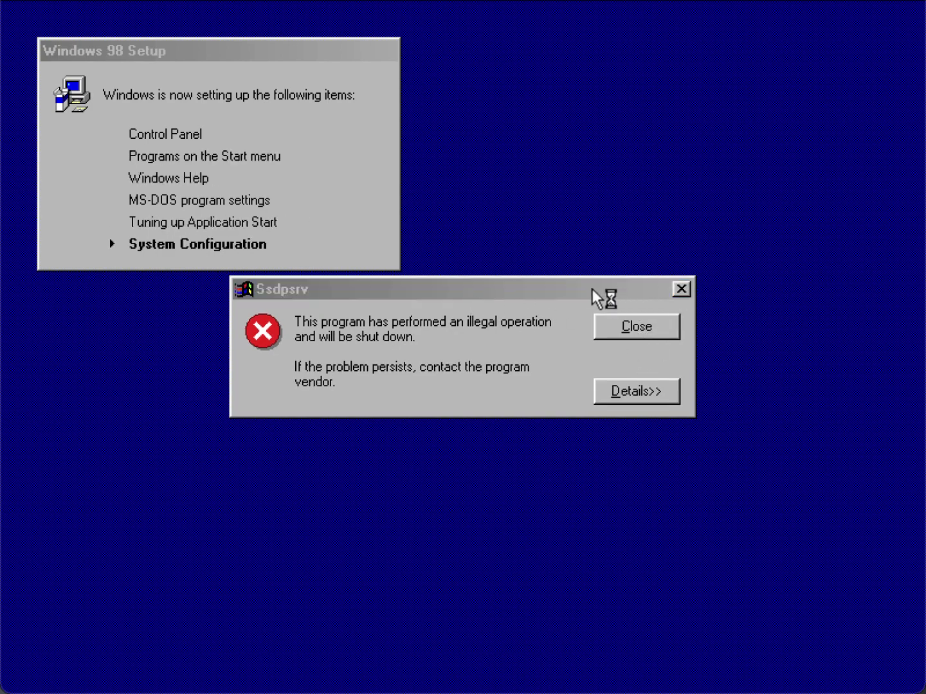
{"action": "left_click", "coordinate": [415, 289]}
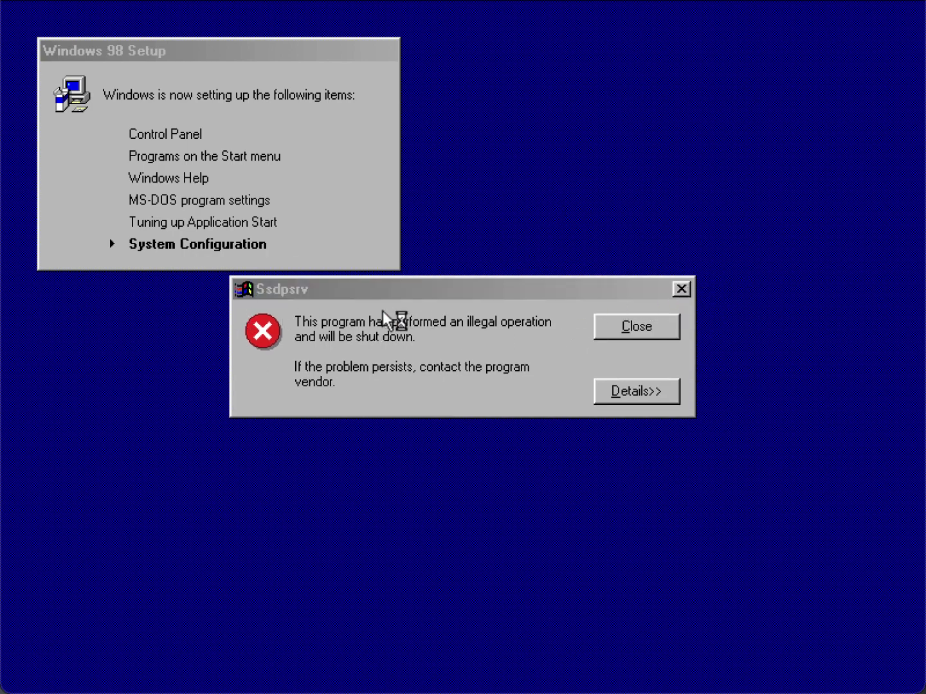
{"action": "left_click", "coordinate": [645, 397]}
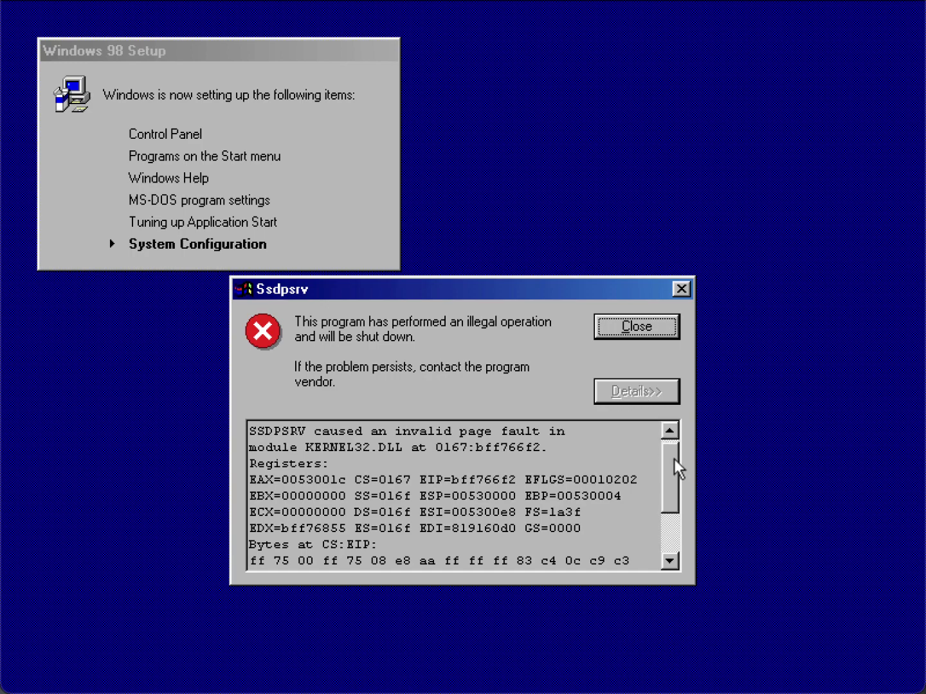
{"action": "mouse_move", "coordinate": [674, 459]}
{"action": "left_mouse_down"}
{"action": "mouse_move", "coordinate": [675, 497]}
{"action": "mouse_move", "coordinate": [688, 460]}
{"action": "left_mouse_up"}
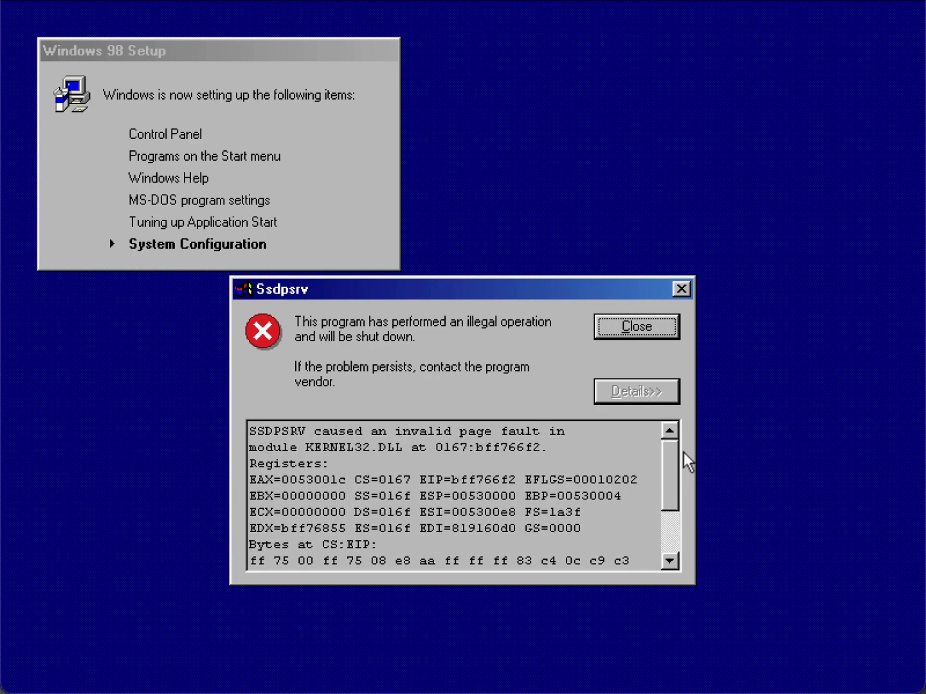
{"action": "left_click", "coordinate": [650, 335]}
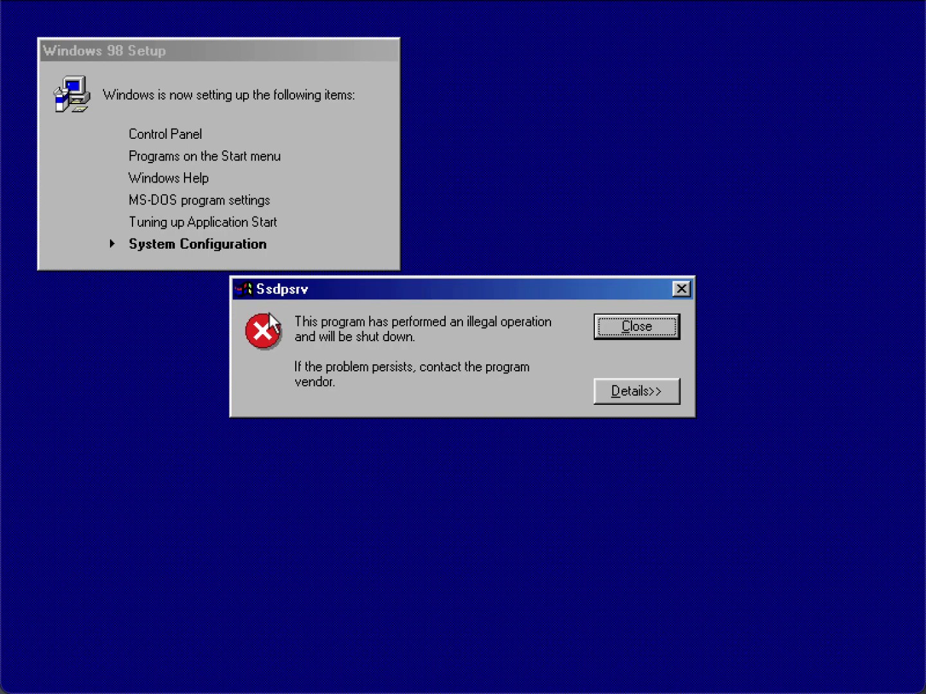
{"action": "left_click", "coordinate": [680, 289]}
{"action": "left_click_drag", "start_coordinate": [406, 294], "coordinate": [616, 105]}
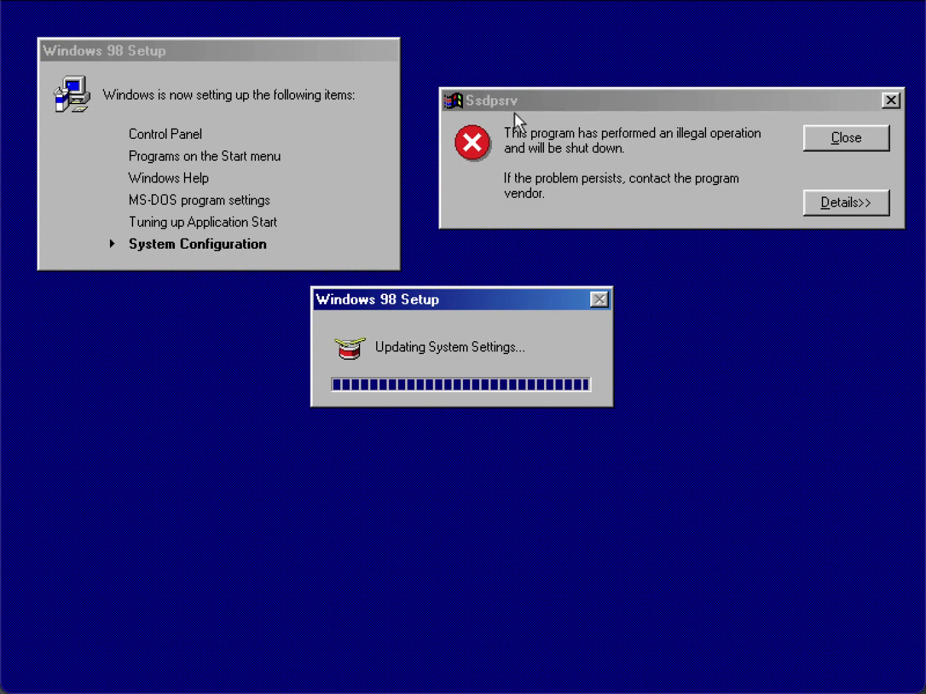
{"action": "left_click", "coordinate": [437, 403]}
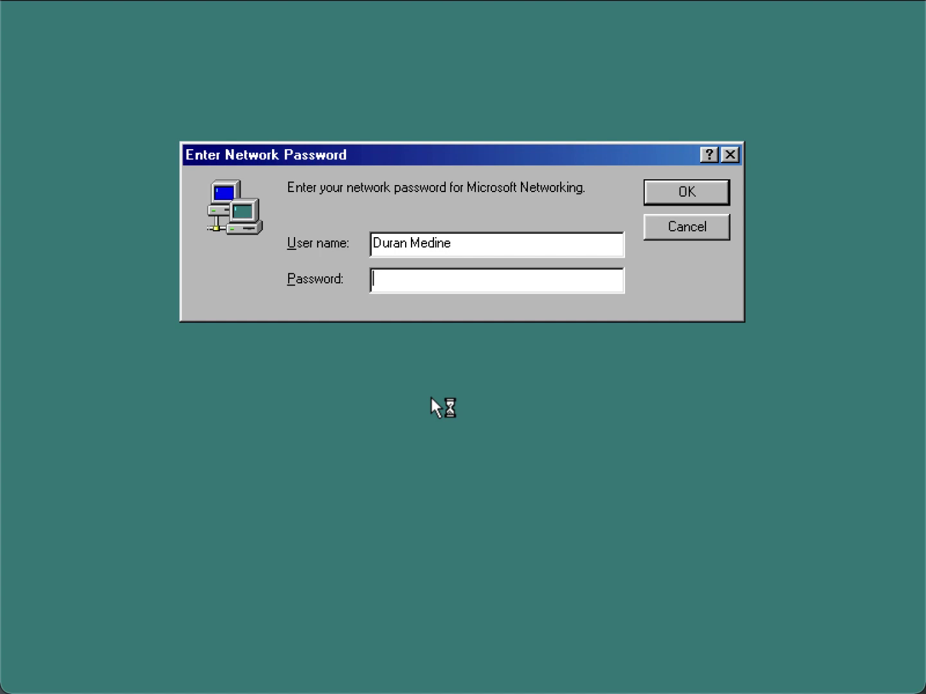
Step: Submit the network password, allow the DirectAnimation Java classes, and close the Welcome screen, disabling it at startup
{"action": "type", "text": "********"}
{"action": "key", "text": "Return"}
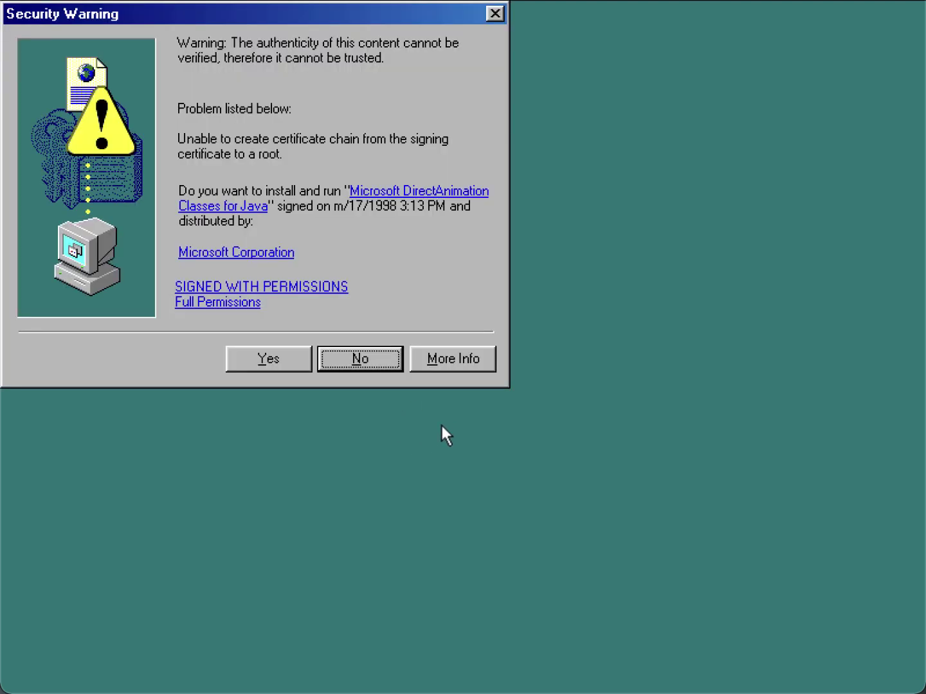
{"action": "left_click", "coordinate": [269, 358]}
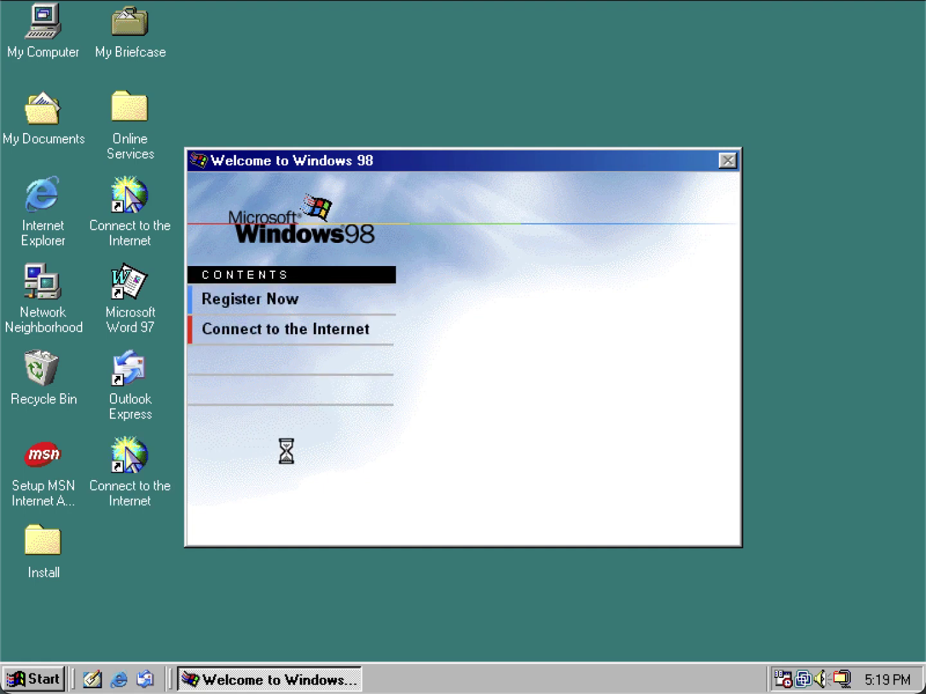
{"action": "left_click", "coordinate": [217, 531]}
{"action": "left_click", "coordinate": [684, 531]}
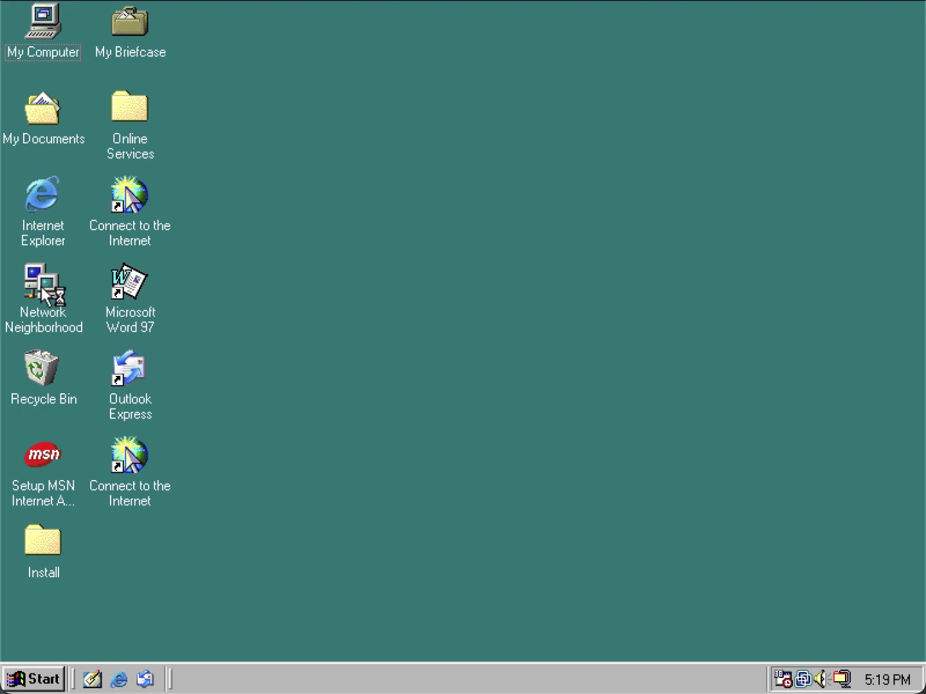
Step: Briefly open and close the browser, then delete the duplicate Connect to the Internet shortcut
{"action": "double_click", "coordinate": [41, 188]}
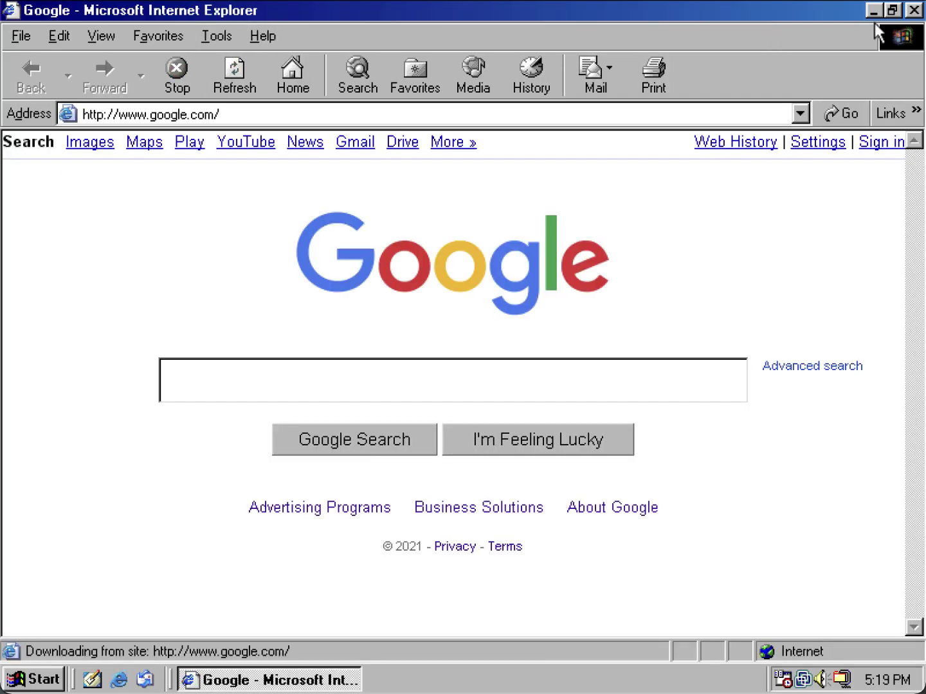
{"action": "left_click", "coordinate": [916, 15]}
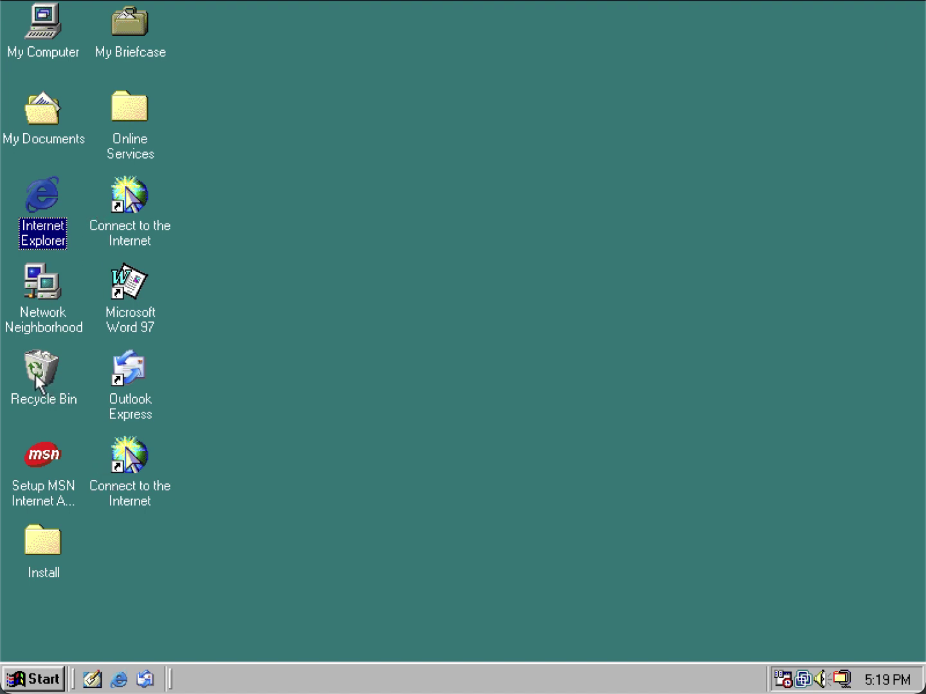
{"action": "mouse_move", "coordinate": [36, 374]}
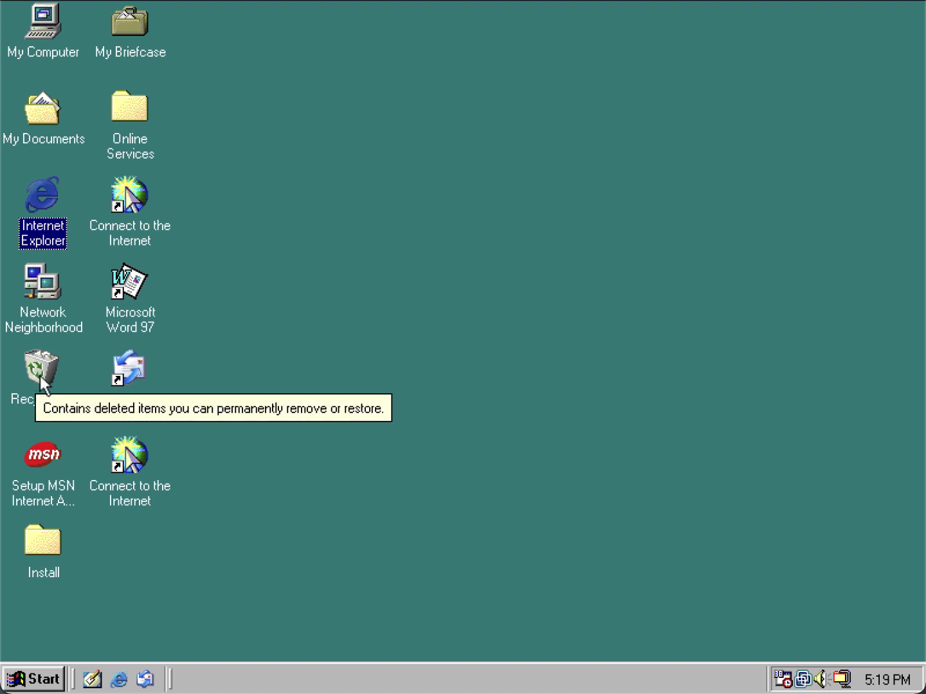
{"action": "left_click_drag", "start_coordinate": [129, 465], "coordinate": [47, 376]}
{"action": "left_click", "coordinate": [508, 364]}
Step: Empty the Recycle Bin, permanently deleting its 11 items
{"action": "left_click", "coordinate": [48, 361]}
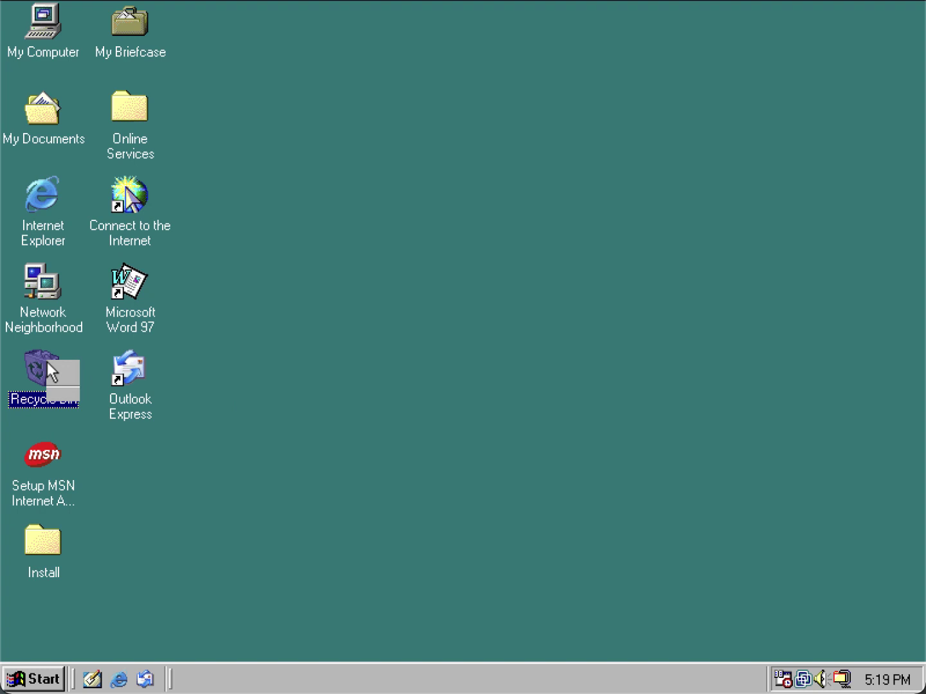
{"action": "right_click", "coordinate": [48, 361]}
{"action": "left_click", "coordinate": [131, 413]}
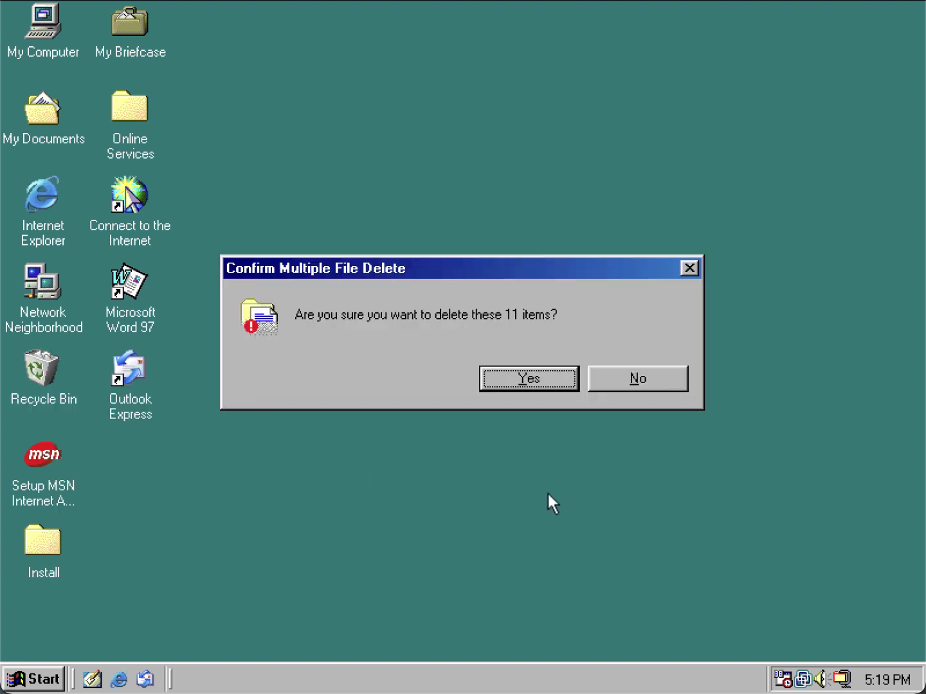
{"action": "left_click", "coordinate": [529, 380]}
Step: Check the full Recycle Bin icon under Display Properties Effects, then cancel without changes
{"action": "right_click", "coordinate": [281, 339]}
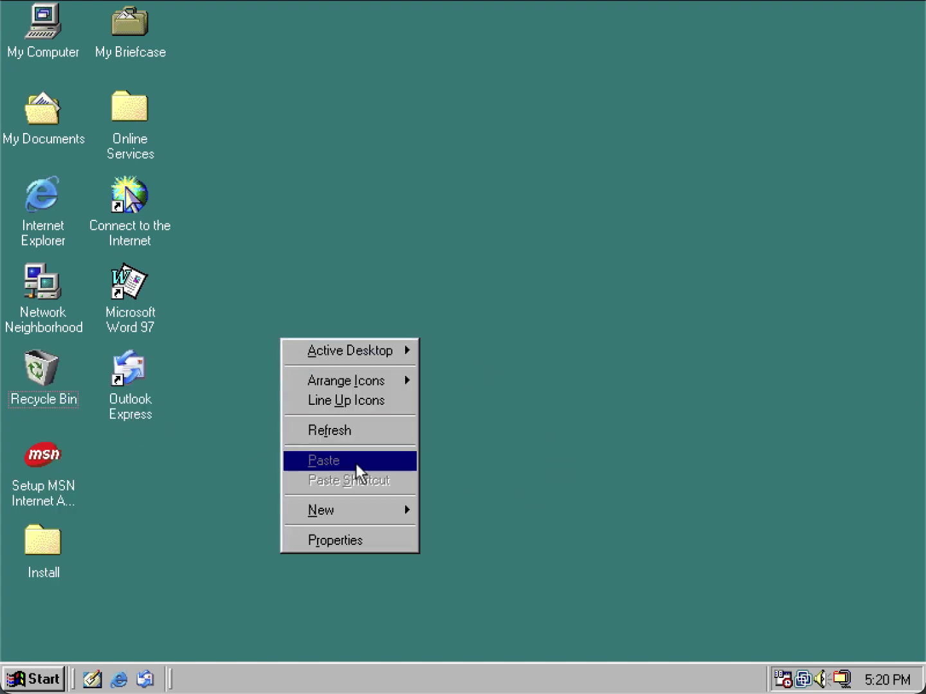
{"action": "left_click", "coordinate": [362, 541]}
{"action": "left_click", "coordinate": [286, 48]}
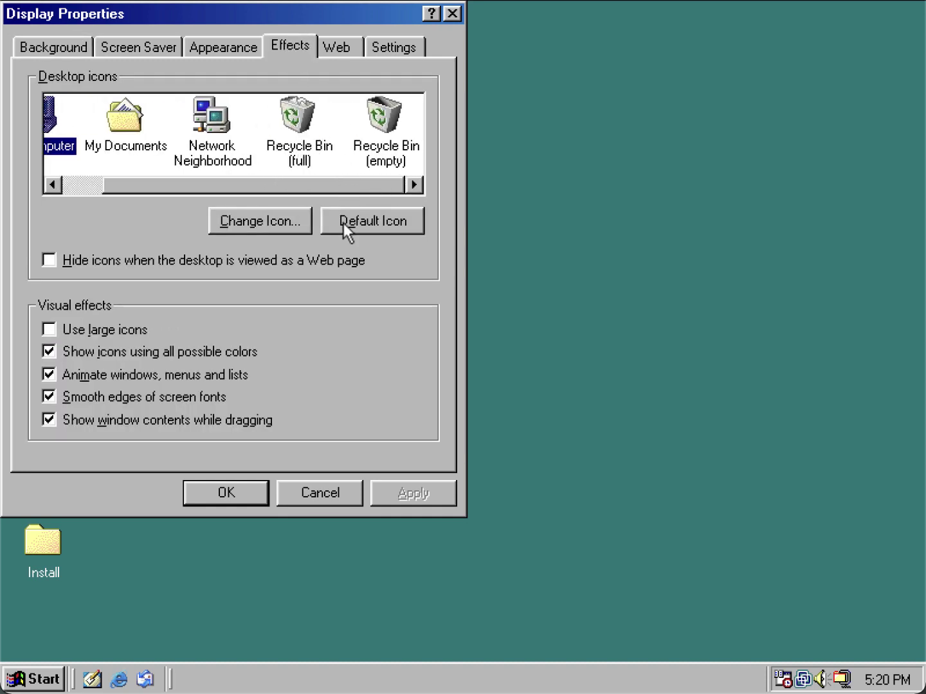
{"action": "left_click", "coordinate": [286, 154]}
{"action": "left_click", "coordinate": [279, 221]}
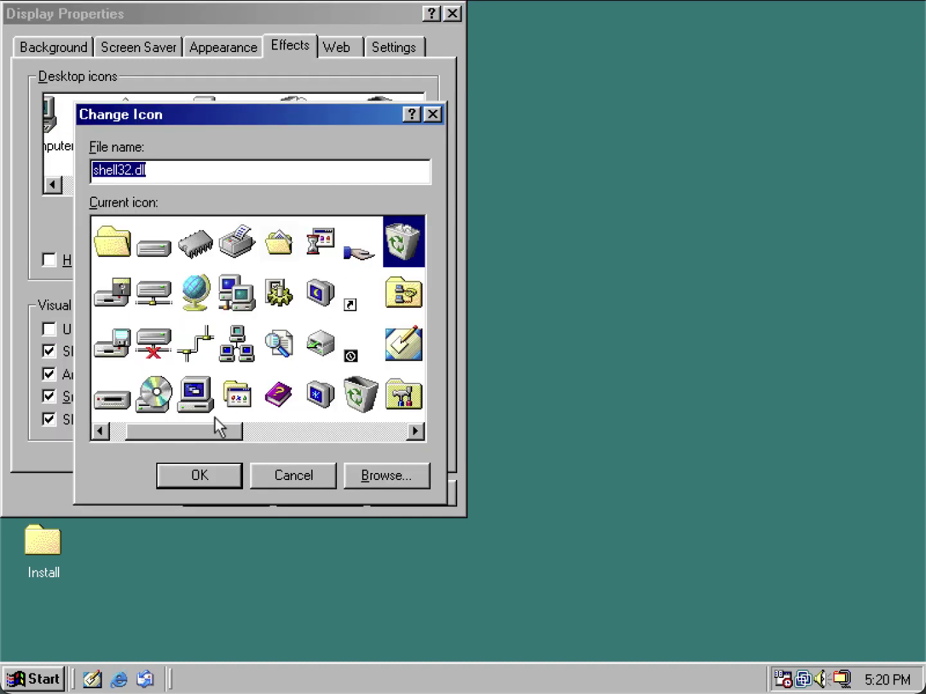
{"action": "left_click_drag", "start_coordinate": [215, 430], "coordinate": [183, 450]}
{"action": "left_click", "coordinate": [286, 474]}
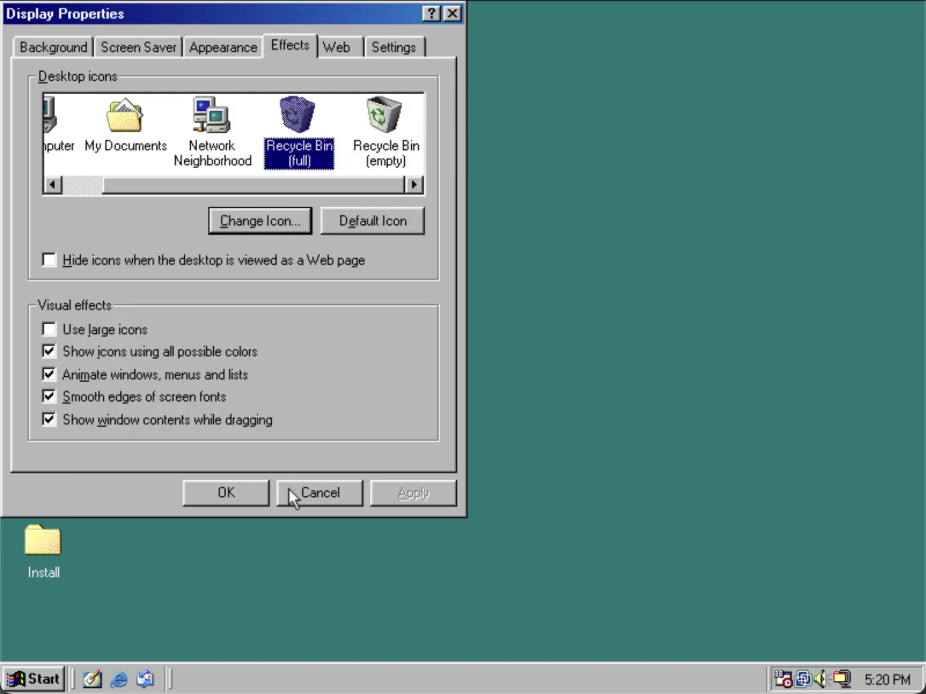
{"action": "left_click", "coordinate": [290, 492]}
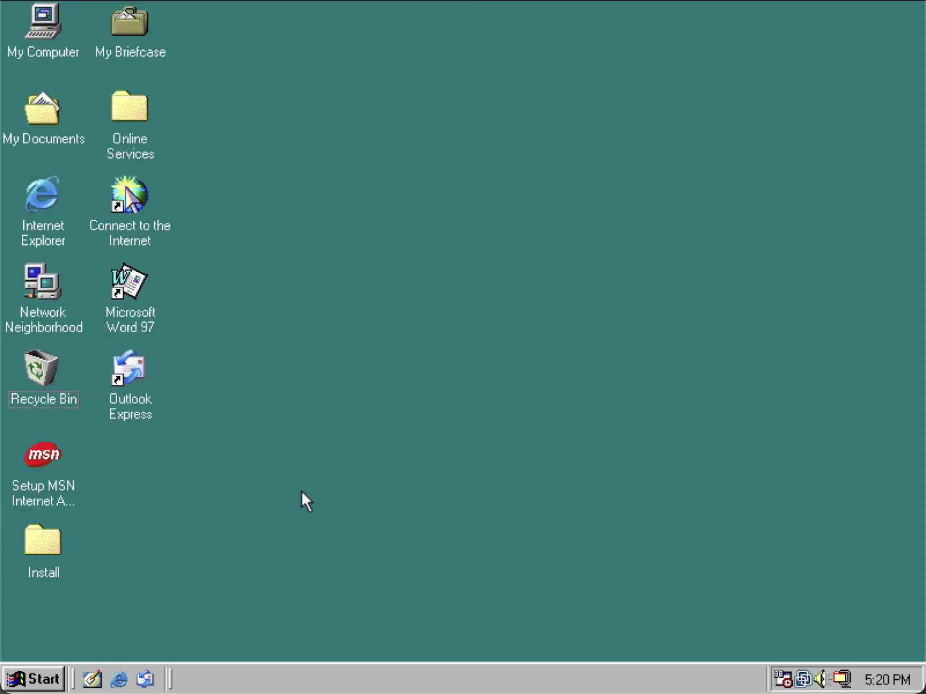
Step: Launch setup.exe from C:\Plus!98 via My Computer and close the folder window
{"action": "double_click", "coordinate": [49, 27]}
{"action": "double_click", "coordinate": [320, 182]}
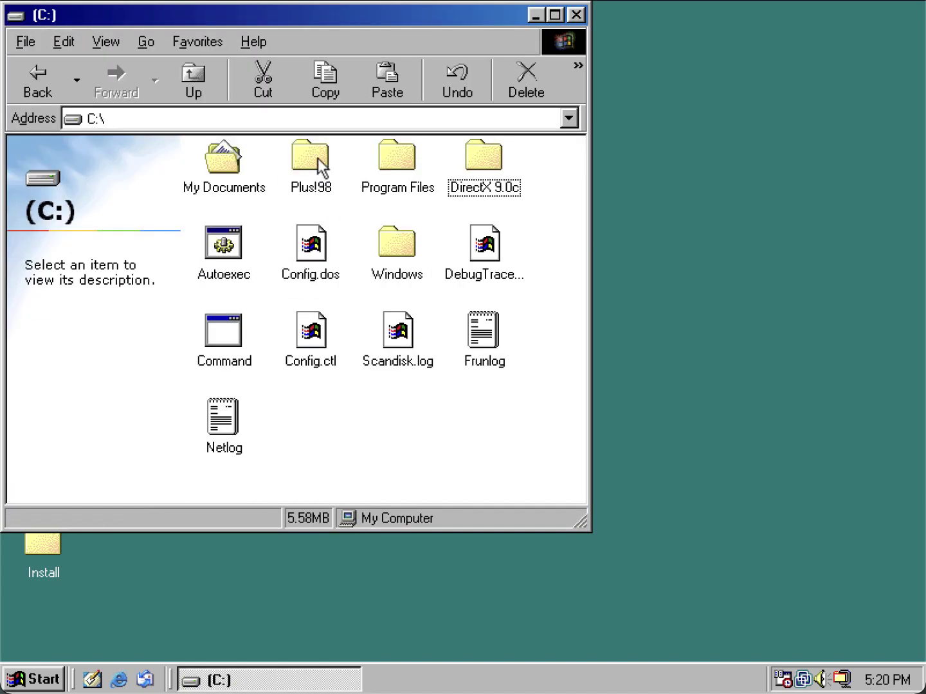
{"action": "double_click", "coordinate": [318, 157]}
{"action": "double_click", "coordinate": [474, 166]}
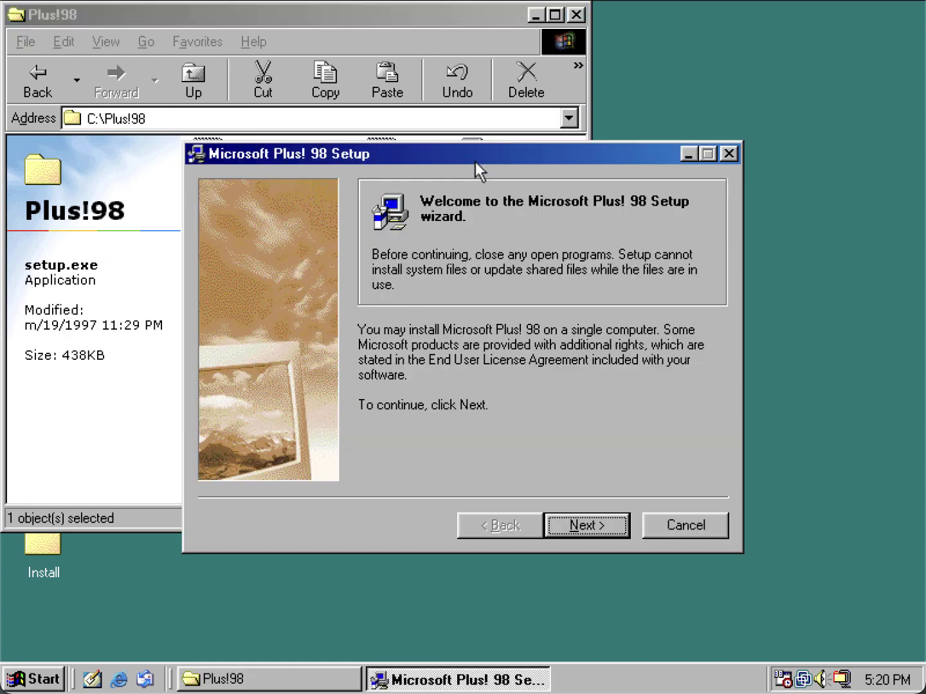
{"action": "left_click", "coordinate": [576, 15]}
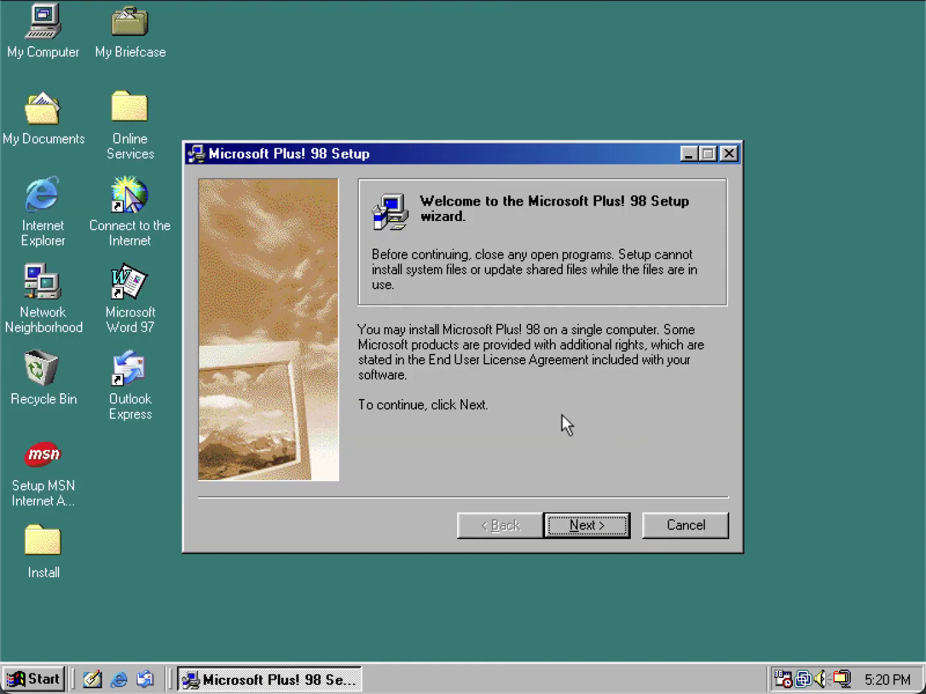
Step: Accept the Plus! 98 license, exclude VirusScan from the components, and start copying files
{"action": "left_click", "coordinate": [588, 524]}
{"action": "left_click", "coordinate": [441, 453]}
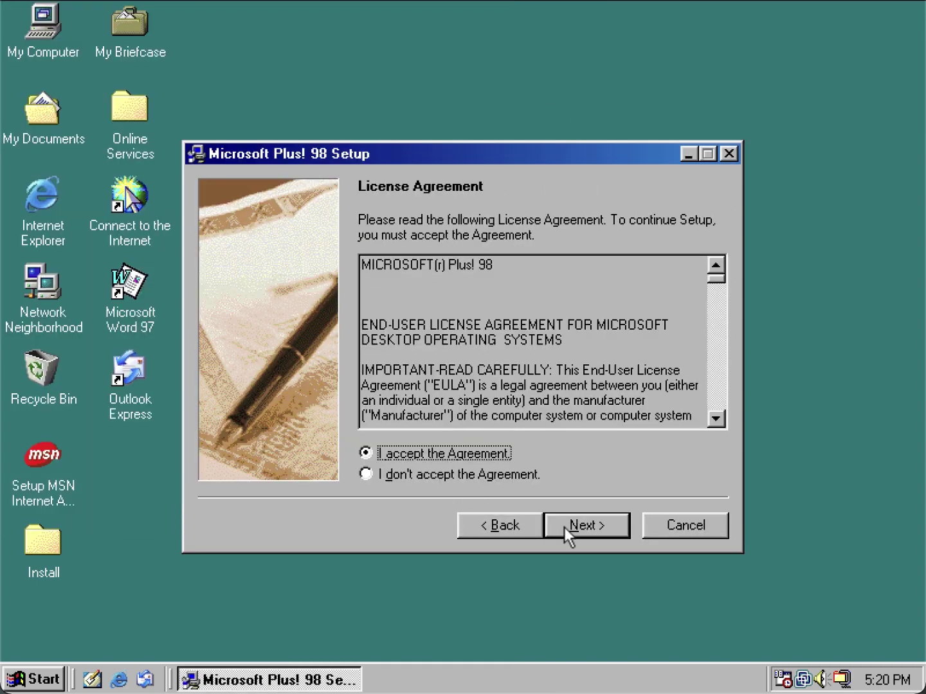
{"action": "left_click", "coordinate": [566, 524]}
{"action": "left_click", "coordinate": [599, 529]}
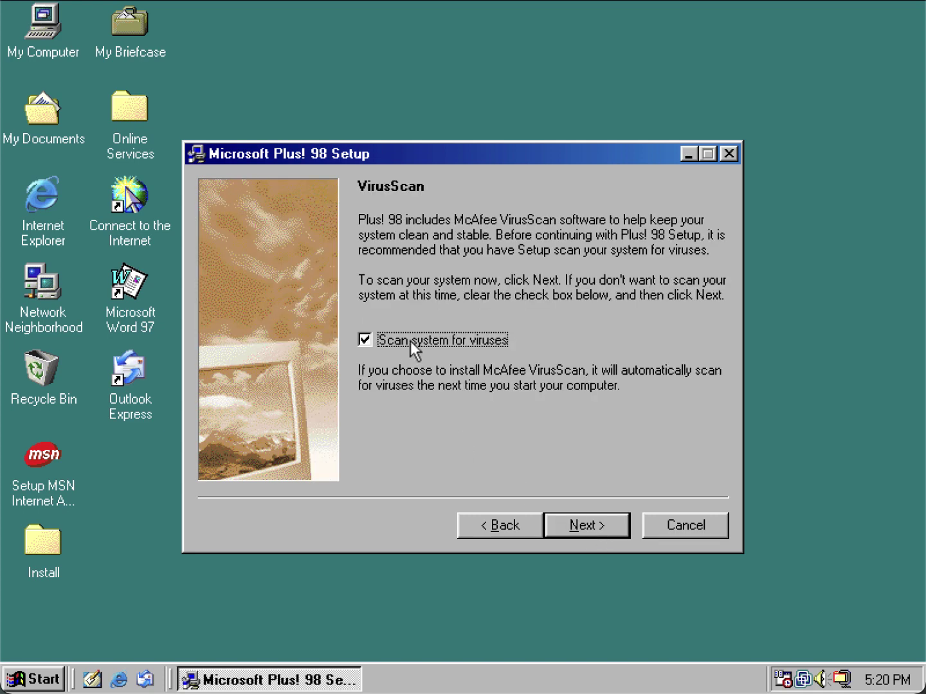
{"action": "left_click", "coordinate": [591, 524]}
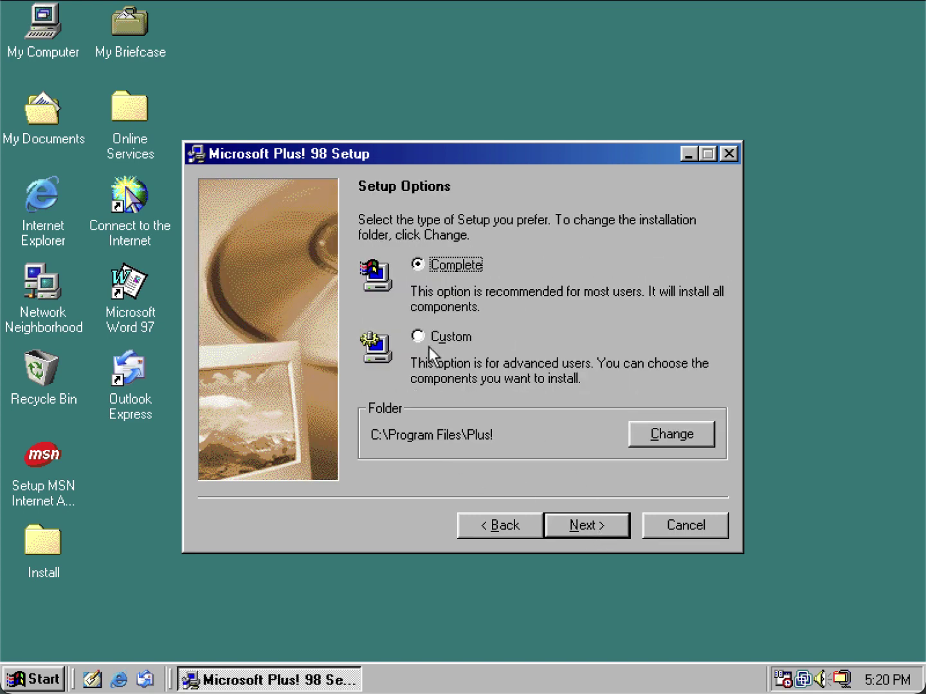
{"action": "left_click", "coordinate": [572, 523]}
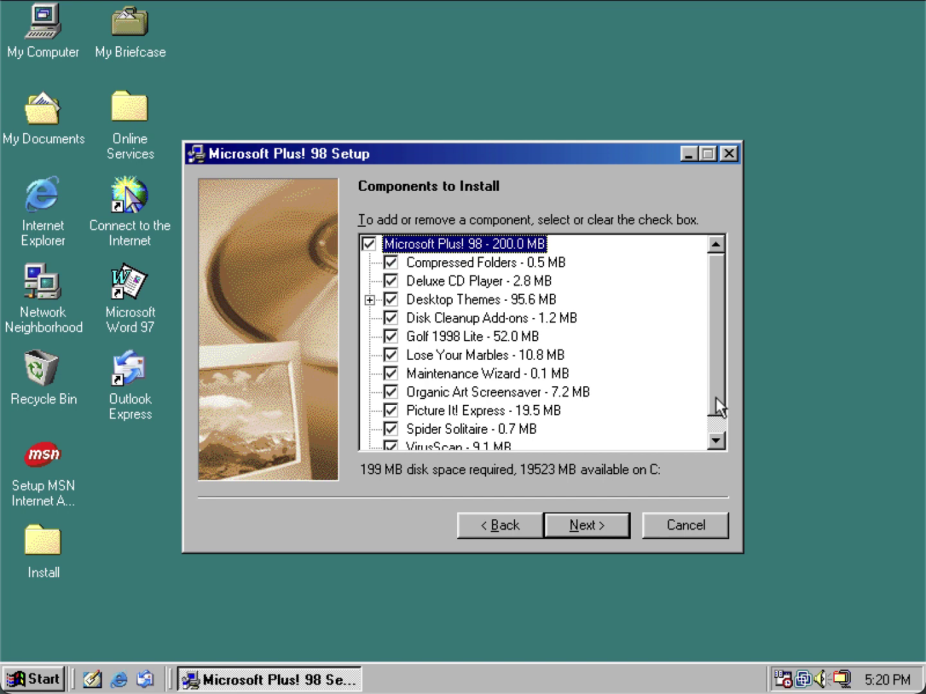
{"action": "left_click_drag", "start_coordinate": [714, 397], "coordinate": [707, 443]}
{"action": "left_click", "coordinate": [391, 428]}
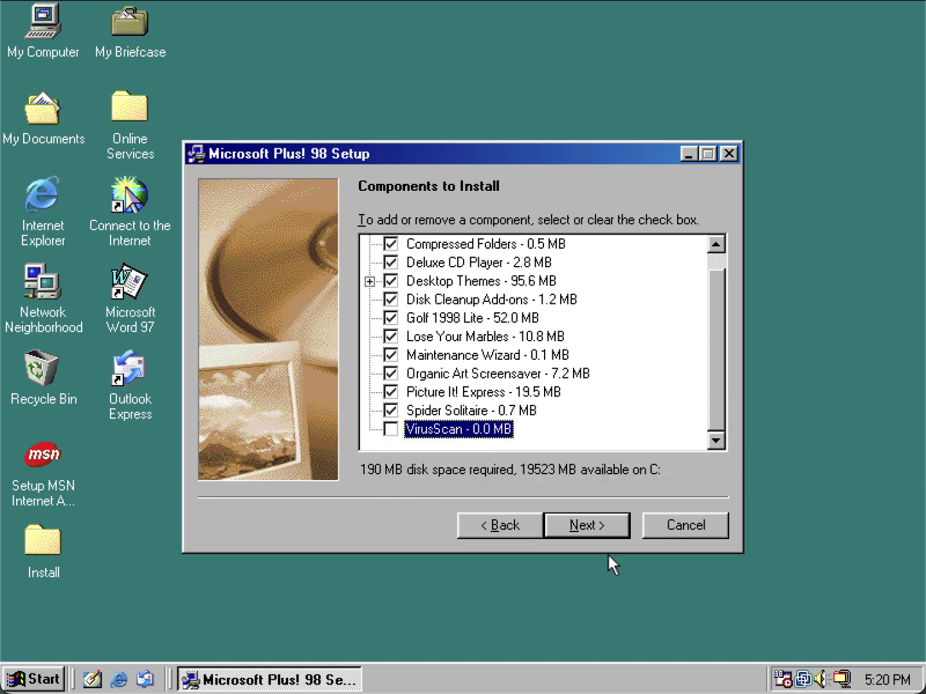
{"action": "left_click", "coordinate": [588, 525]}
{"action": "left_click", "coordinate": [587, 526]}
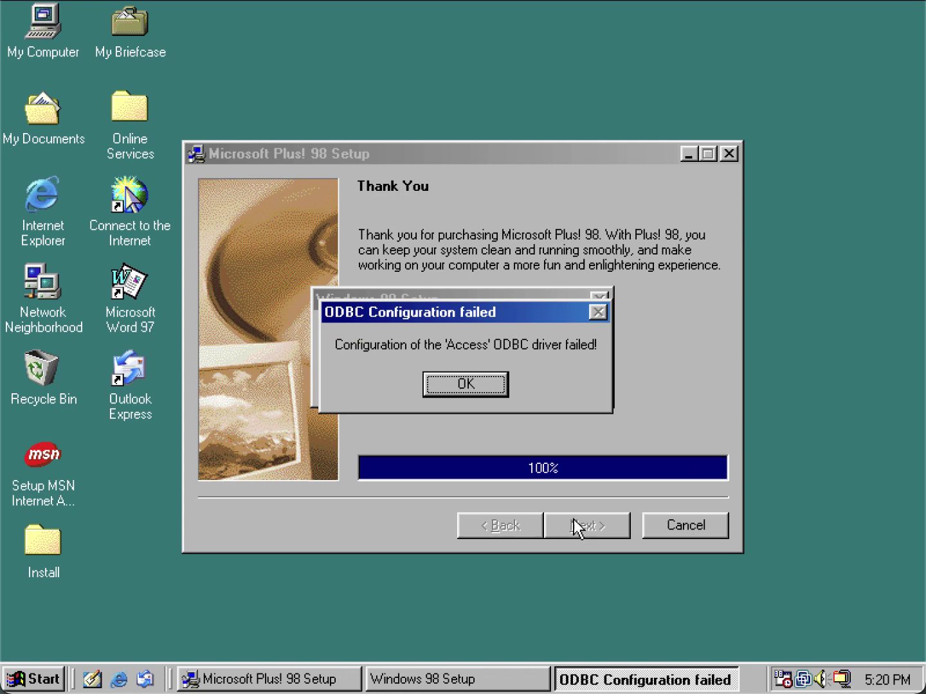
Step: Dismiss the Access ODBC error, skip the Maintenance wizard, finish setup, and cancel Desktop Themes
{"action": "left_click", "coordinate": [471, 396]}
{"action": "left_click", "coordinate": [376, 332]}
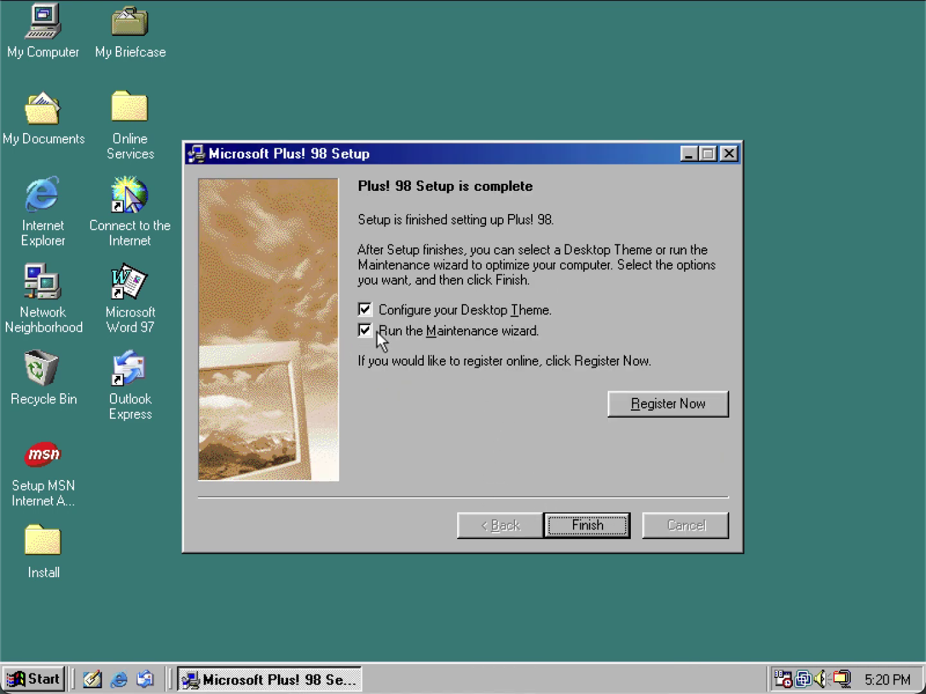
{"action": "left_click", "coordinate": [587, 534]}
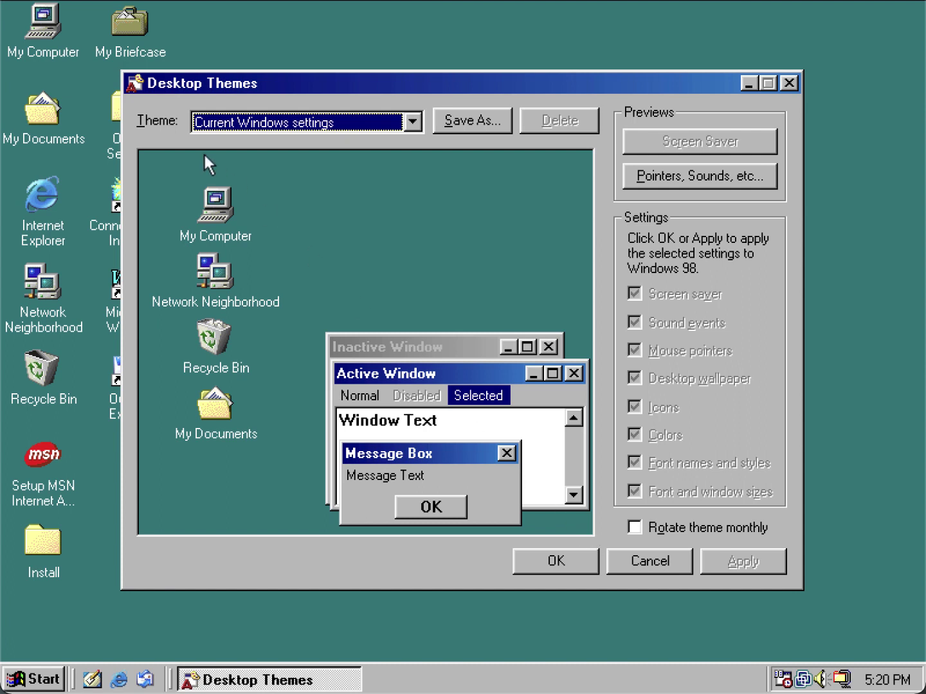
{"action": "left_click", "coordinate": [650, 561]}
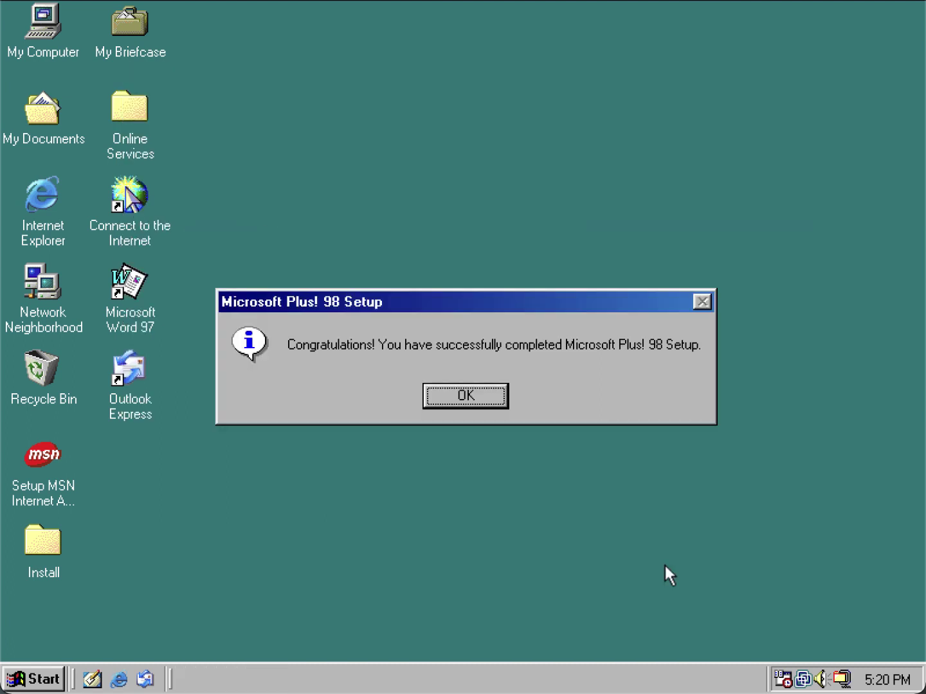
{"action": "left_click", "coordinate": [460, 393]}
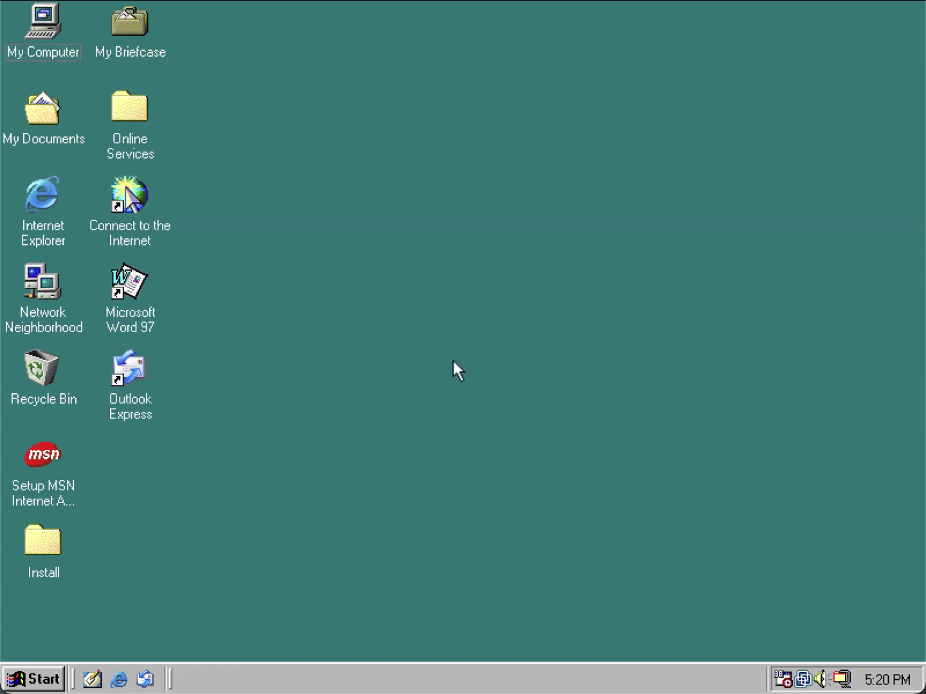